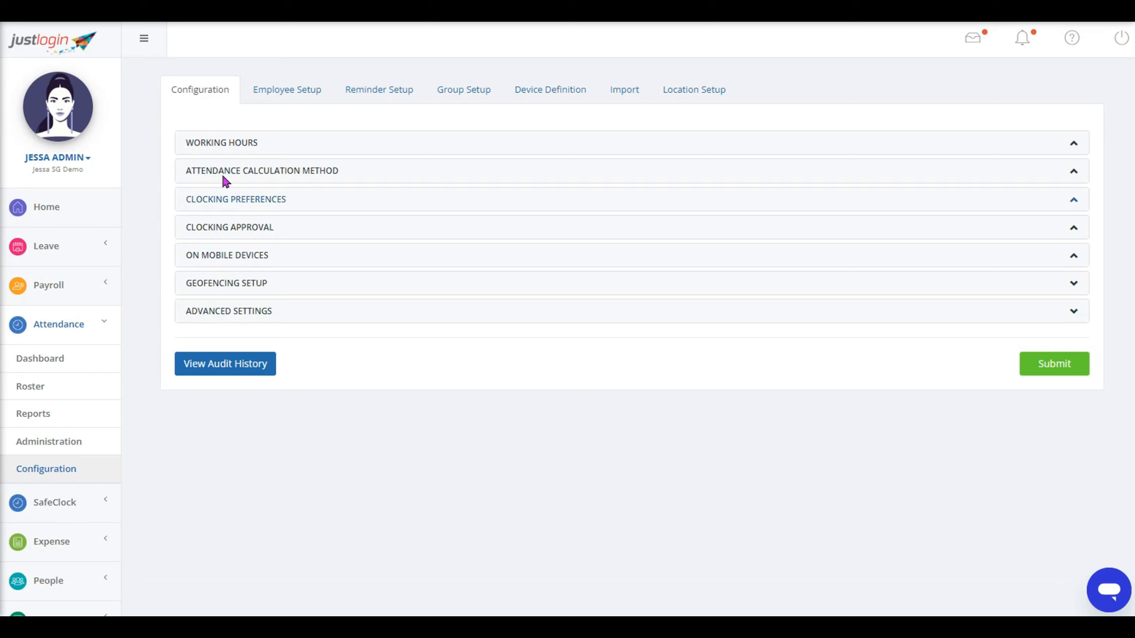
Expand the Working Hours section and review its hours per day and half day, leave, timezone and break deduction settings
click(221, 143)
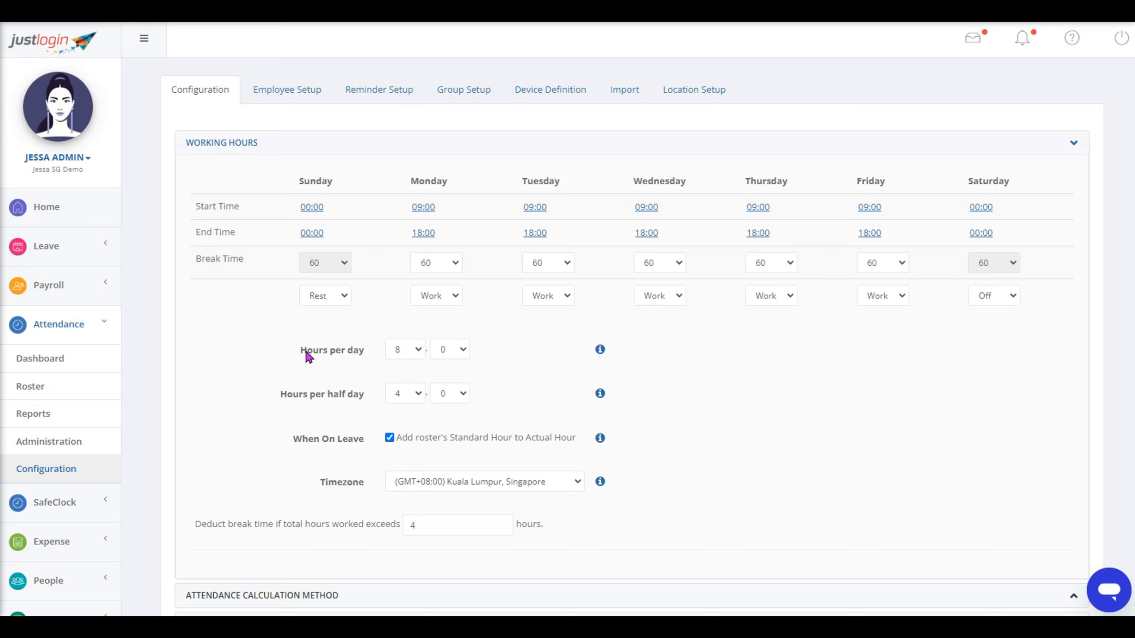
drag(302, 354, 367, 364)
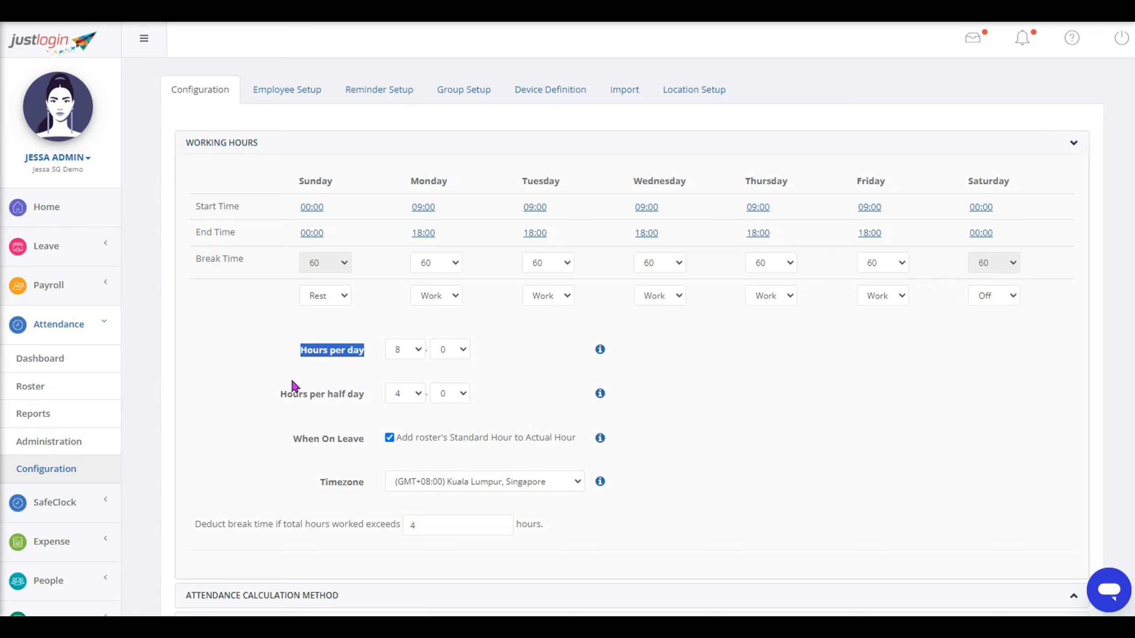
drag(275, 392, 366, 401)
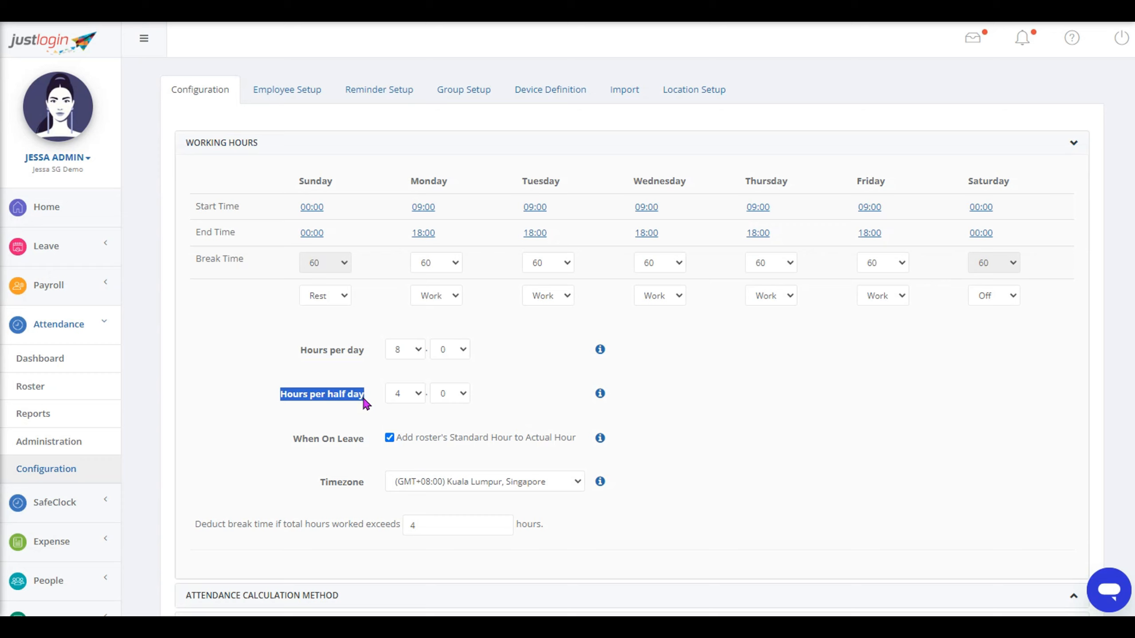
click(417, 350)
click(386, 408)
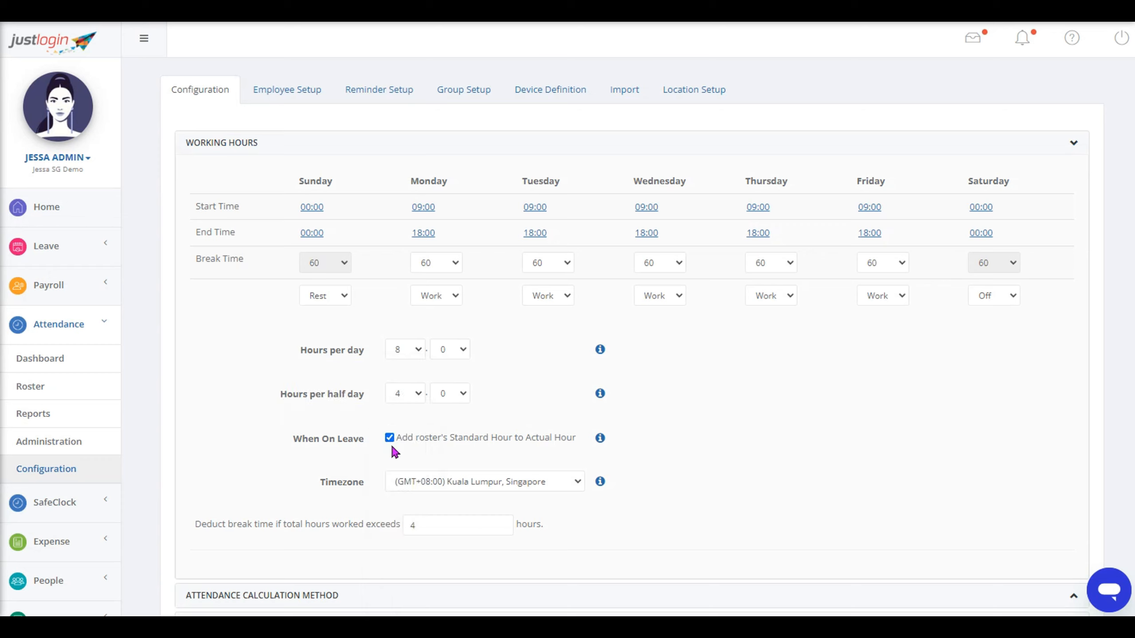
drag(395, 437, 525, 437)
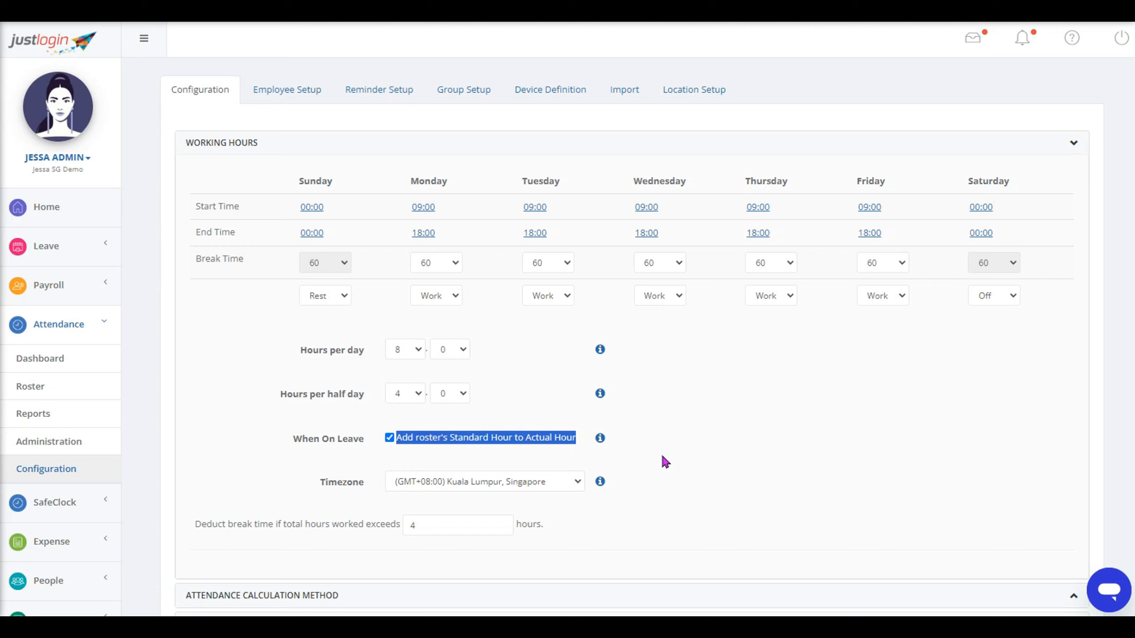
mouse_move(600, 440)
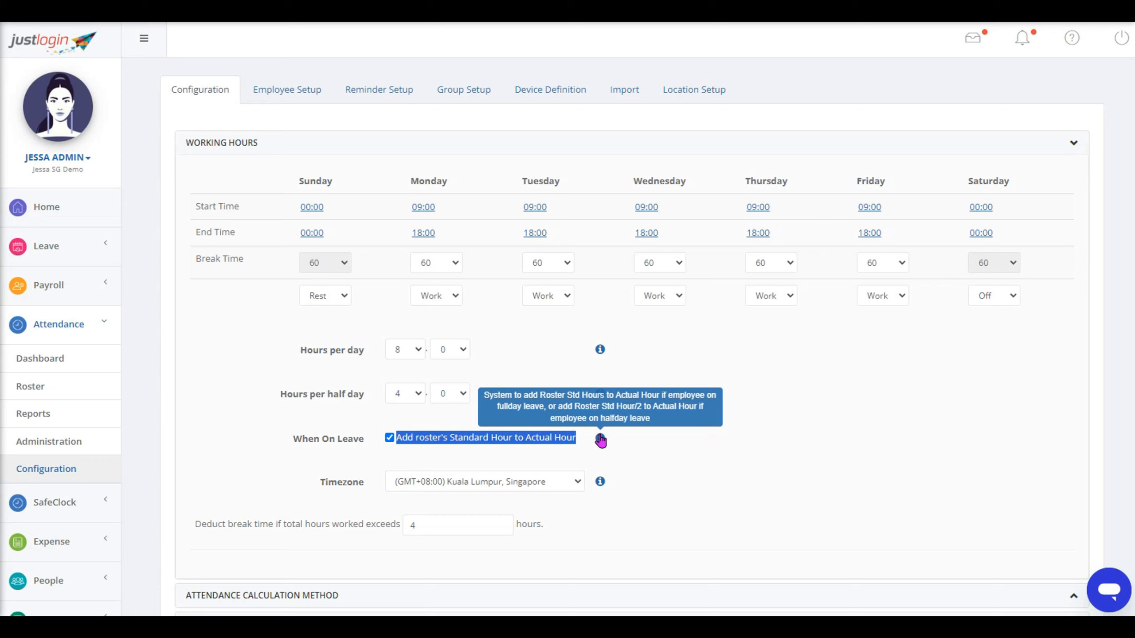
drag(320, 483, 370, 498)
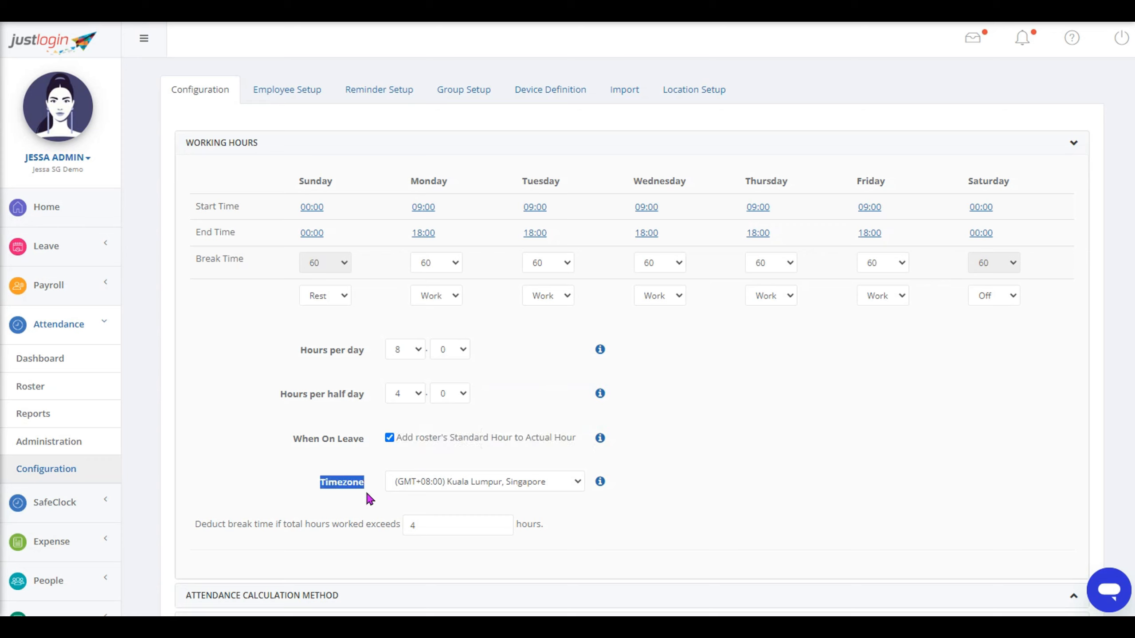
click(443, 534)
drag(186, 535, 463, 527)
double_click(435, 527)
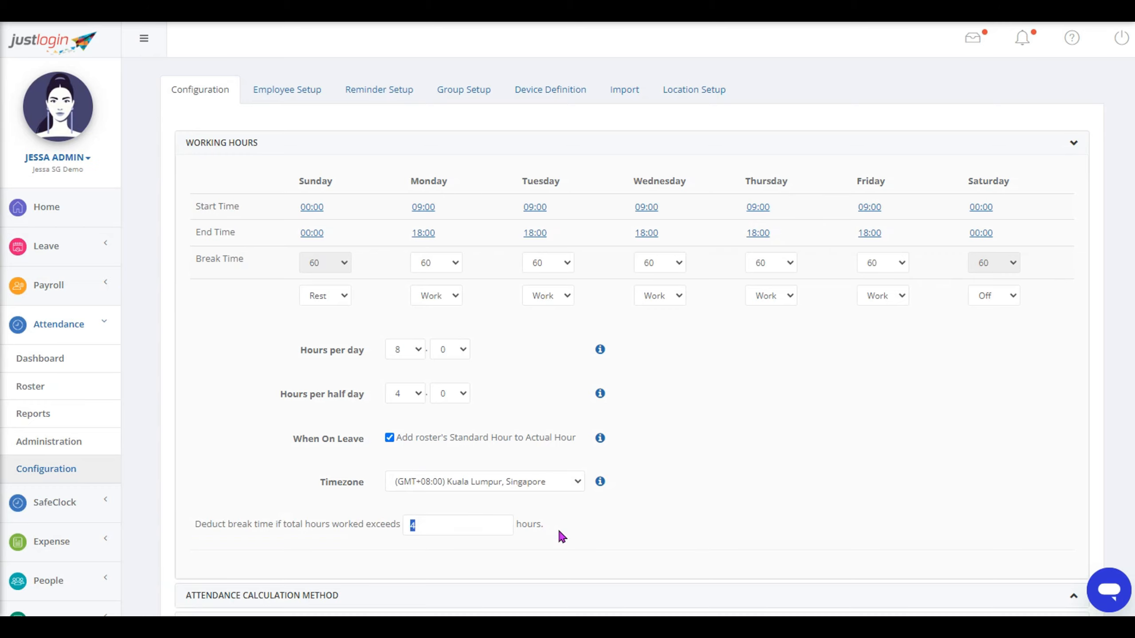
Expand the Attendance Calculation Method section and try None, End-Time and Standard-Time before selecting the Weekly OT method
scroll(562, 536, down, 5)
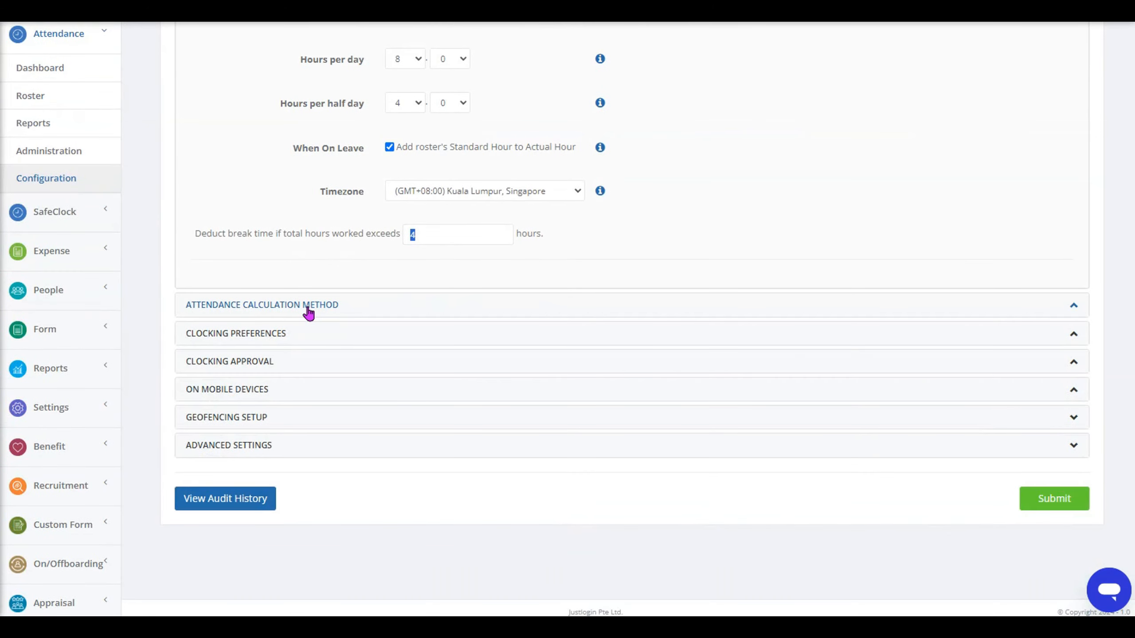
click(309, 313)
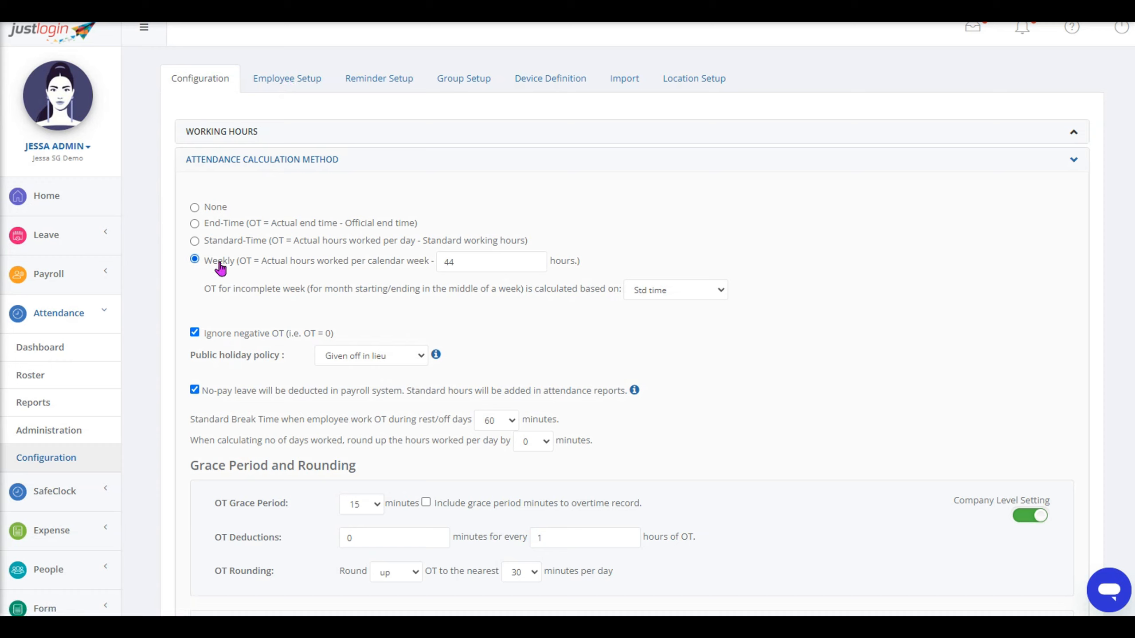
click(209, 210)
drag(205, 209, 228, 219)
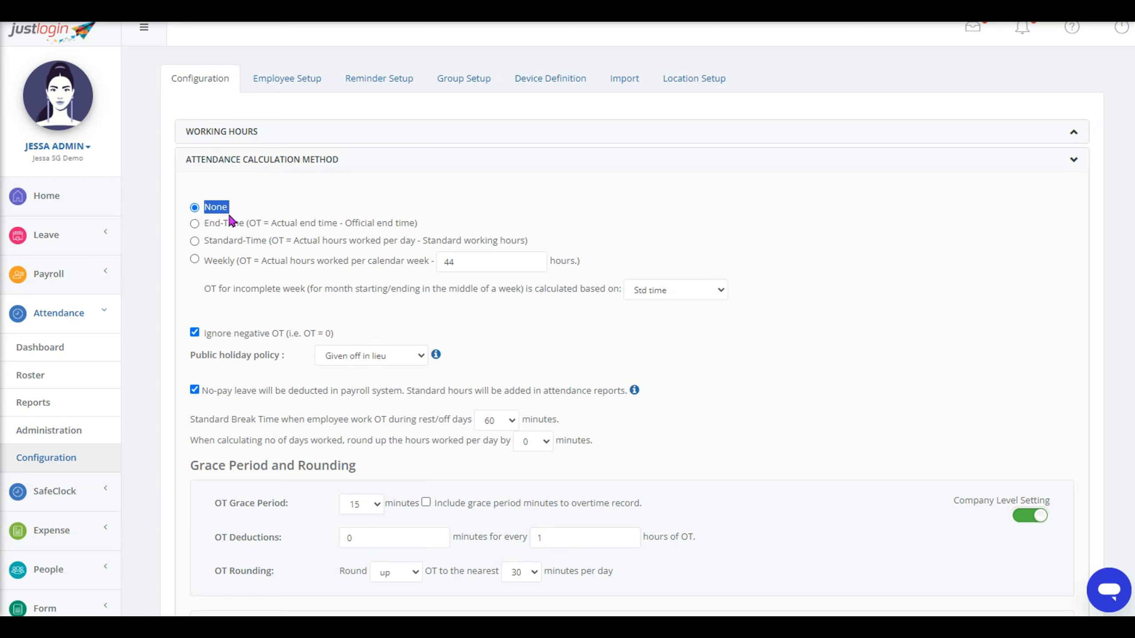
click(205, 227)
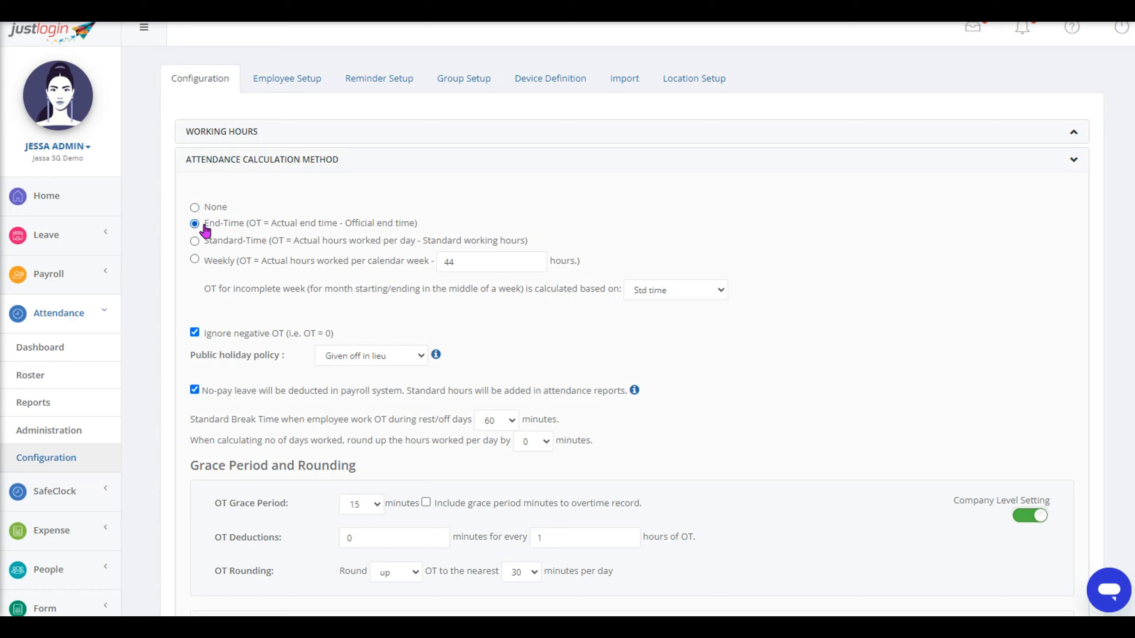
drag(205, 229, 420, 224)
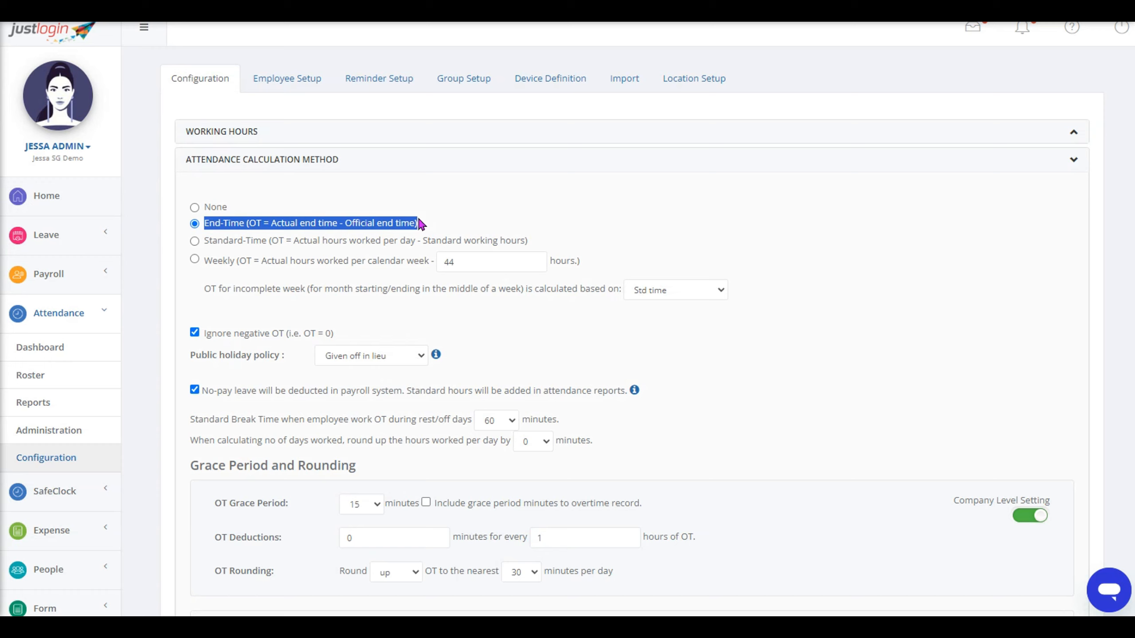
click(216, 249)
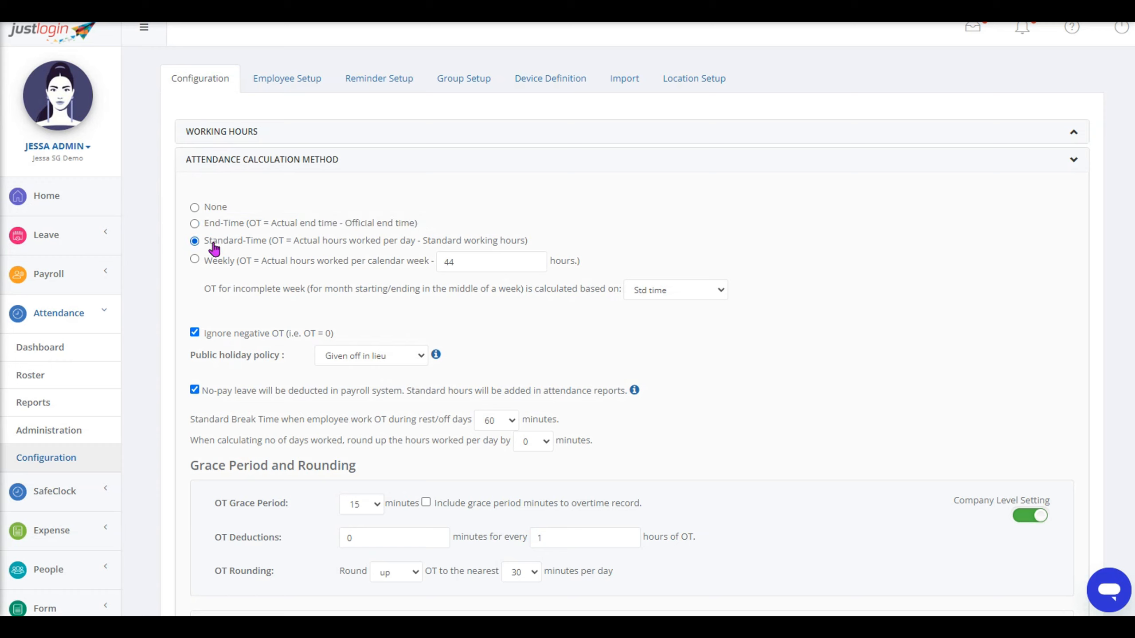
drag(204, 243, 539, 255)
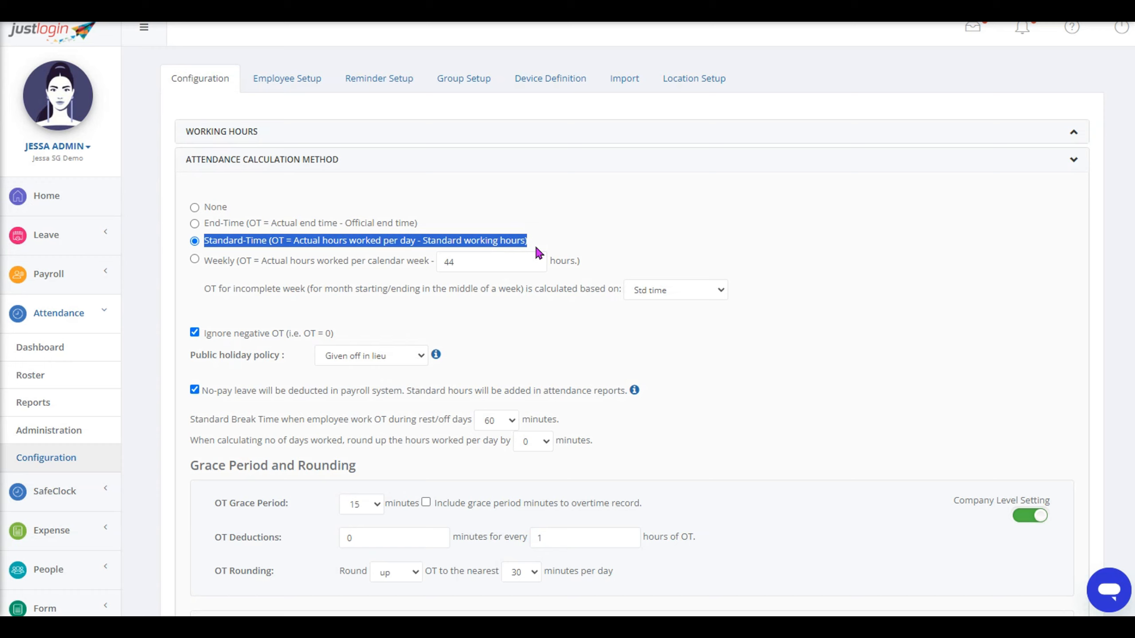
click(217, 266)
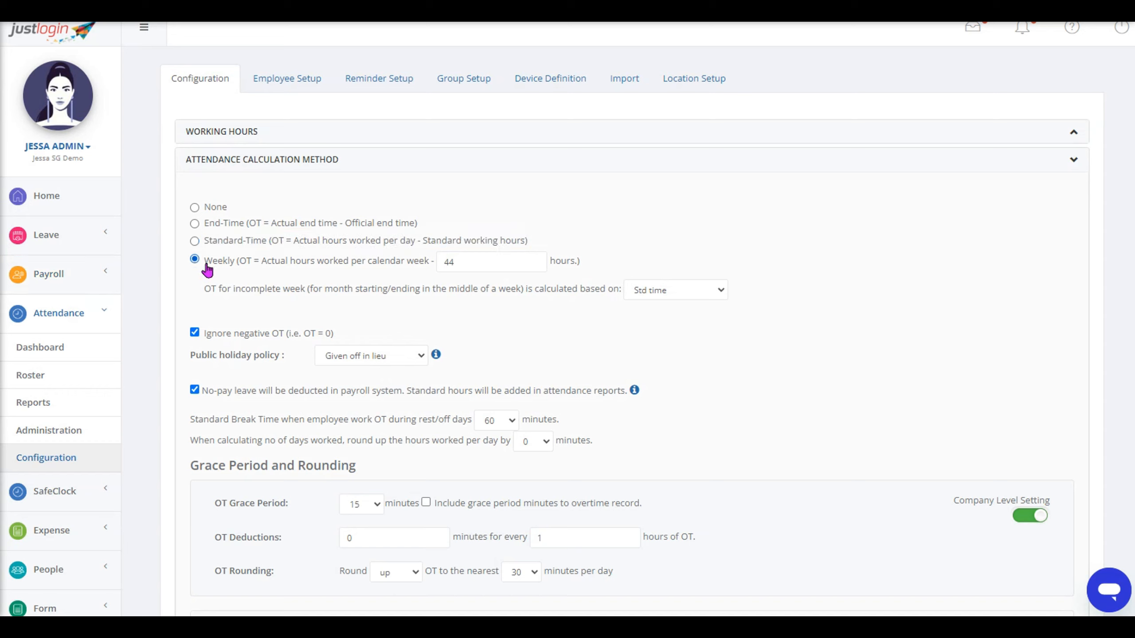
drag(205, 265, 596, 264)
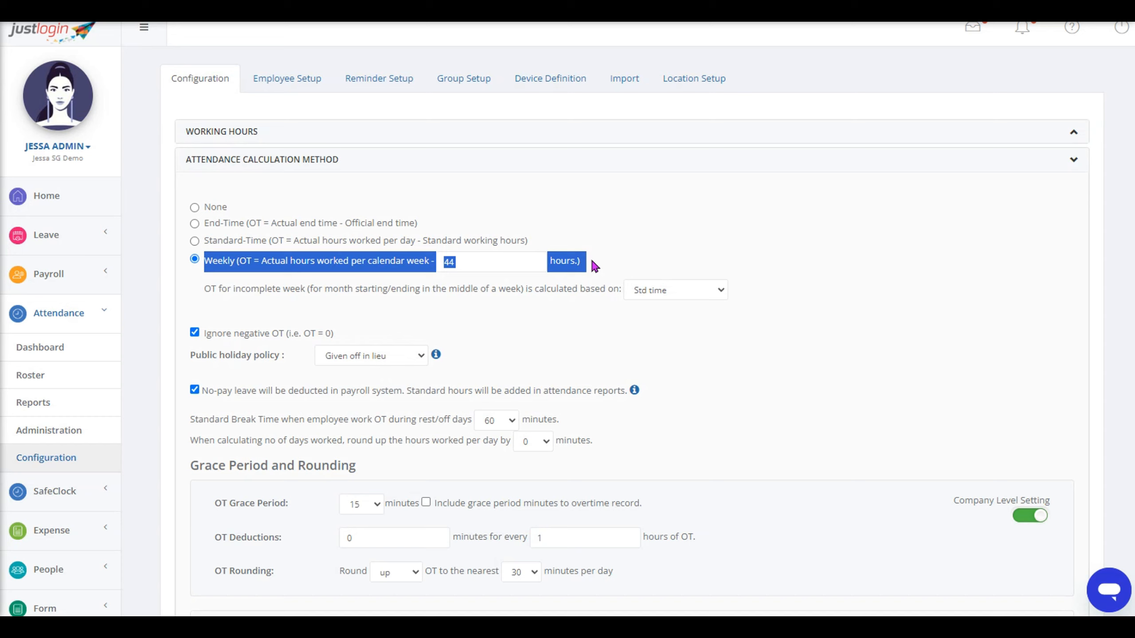
click(592, 261)
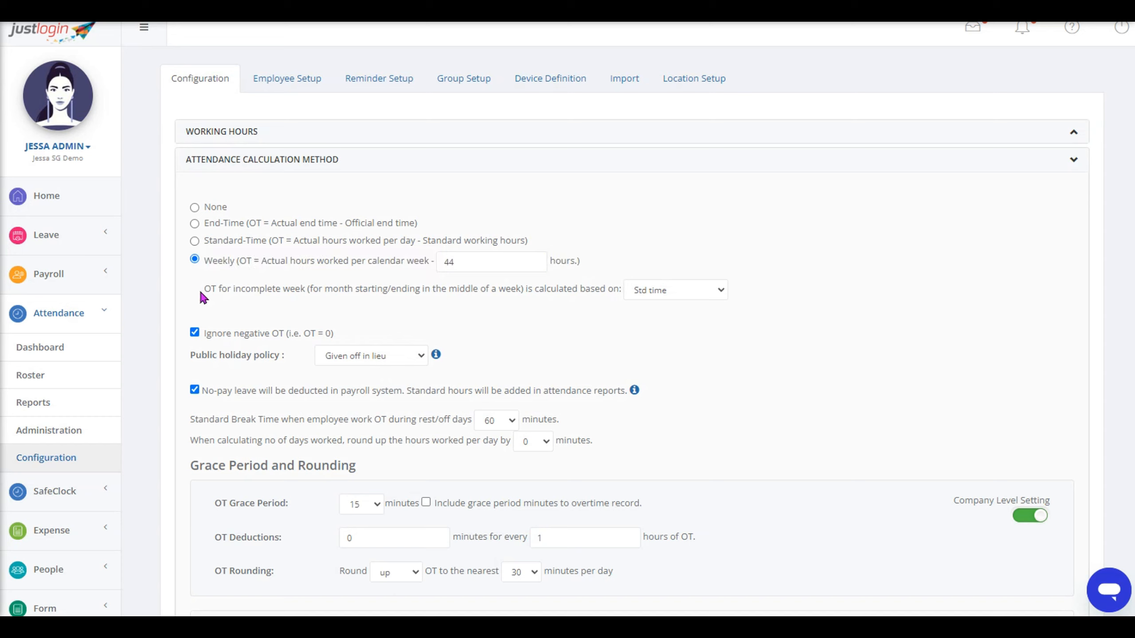
Review the calculation choices for OT in an incomplete week and the Ignore negative OT setting
drag(199, 290, 704, 299)
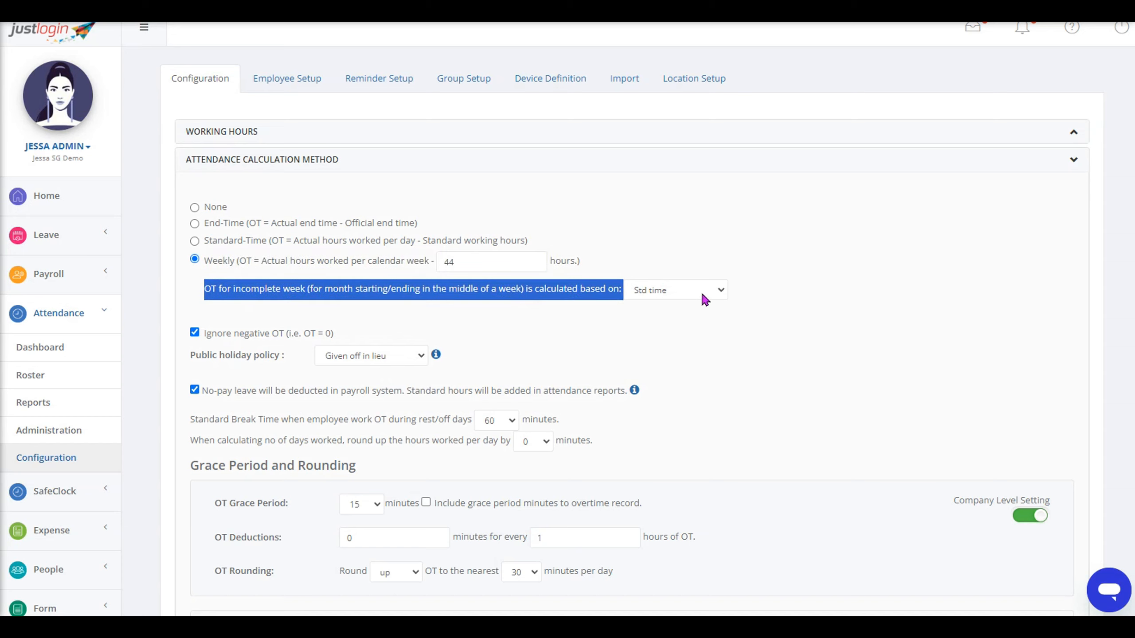
click(715, 299)
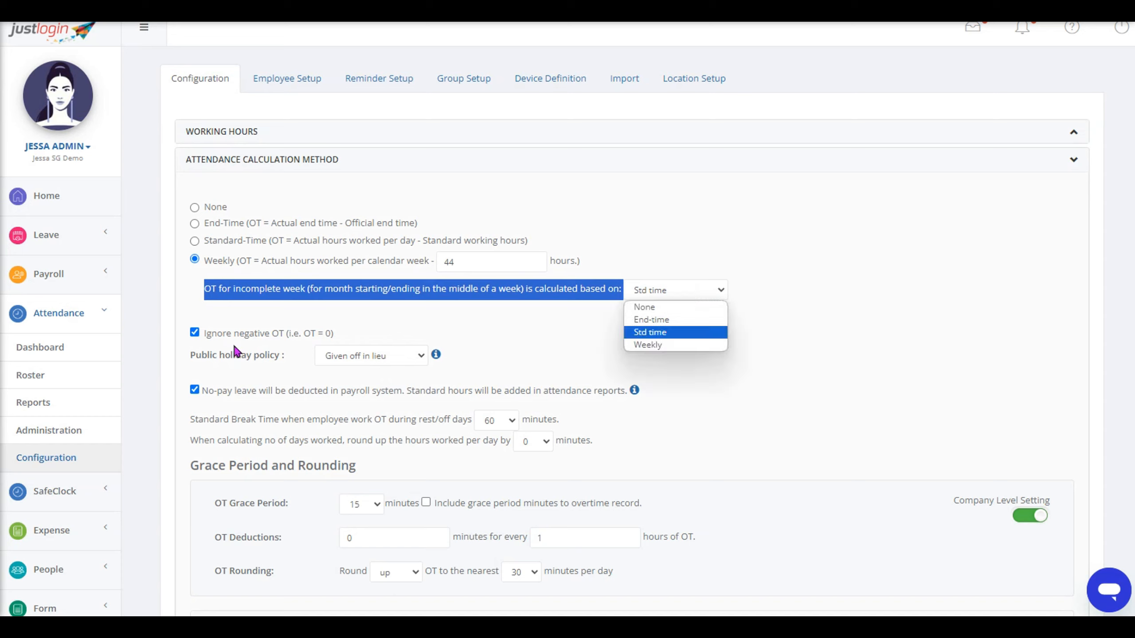
drag(204, 334, 334, 337)
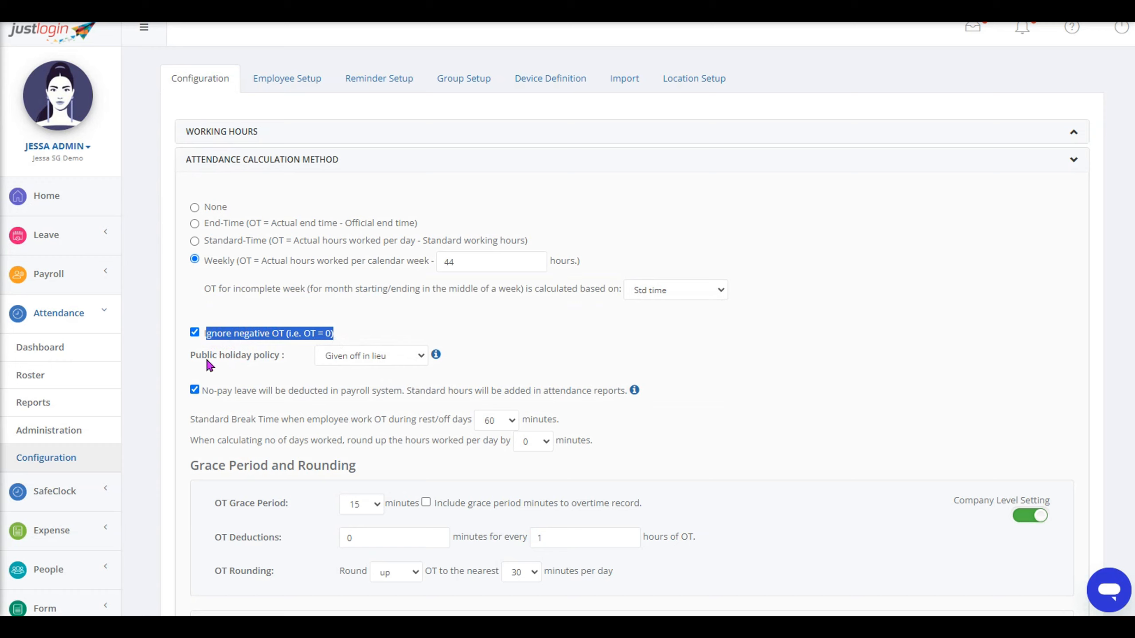
Try the public holiday policies Treat as Working Day and Paid one day before selecting Given off in lieu
click(184, 357)
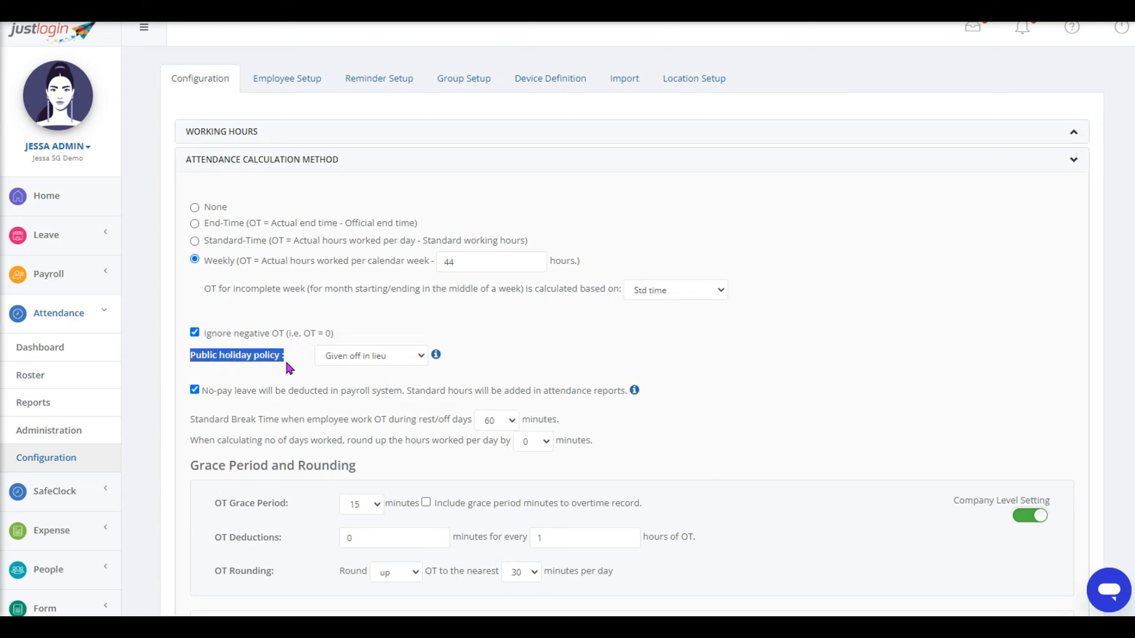
mouse_move(435, 358)
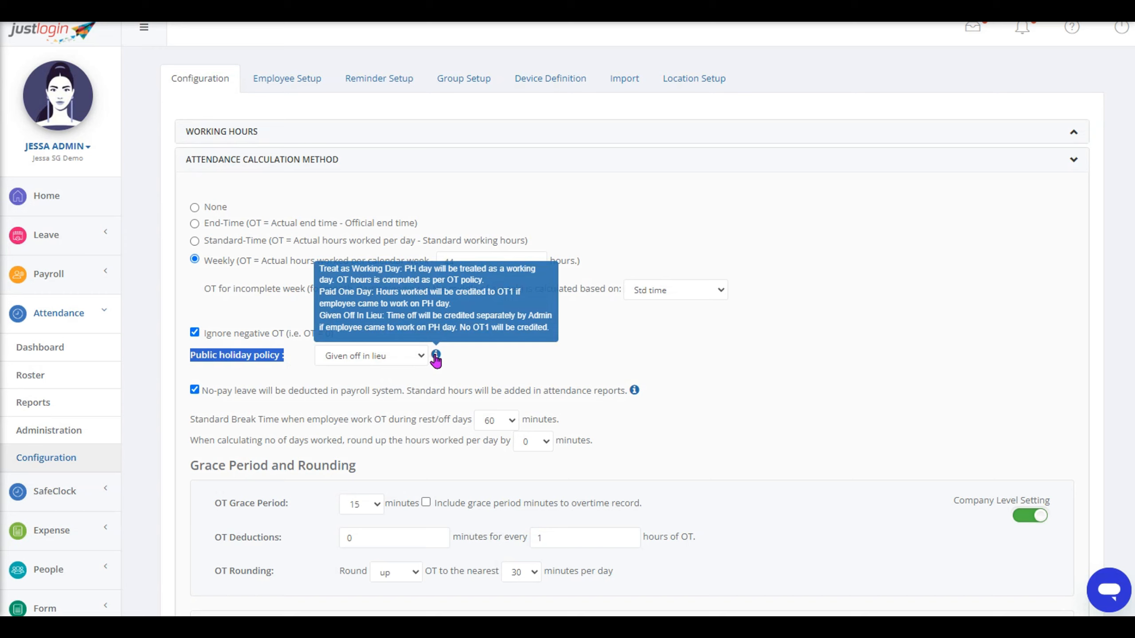
click(408, 360)
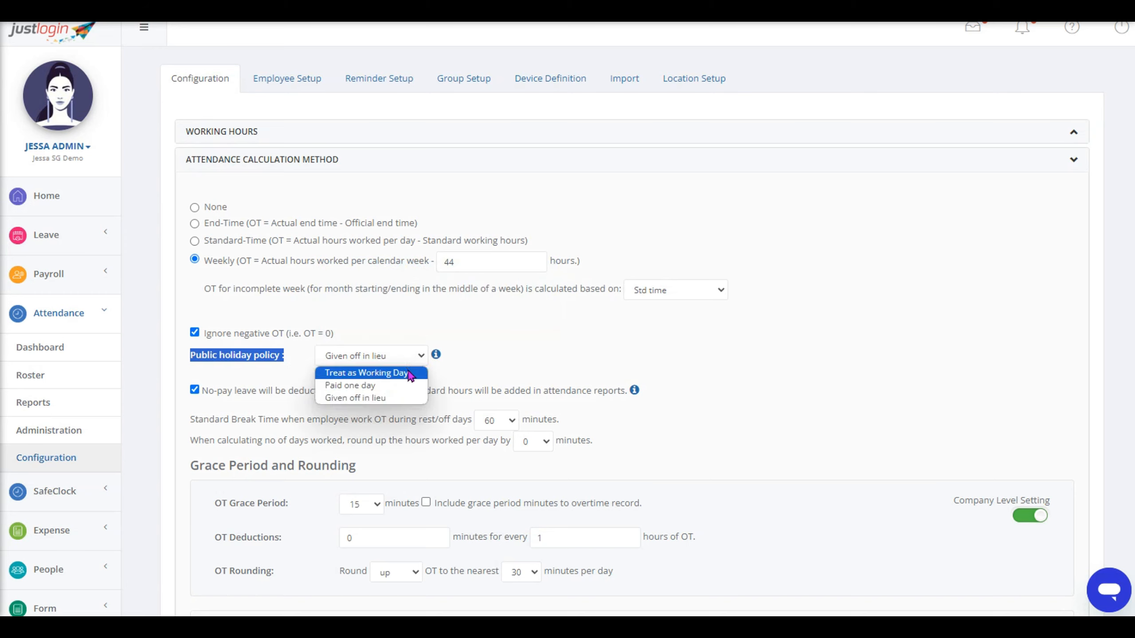
click(409, 379)
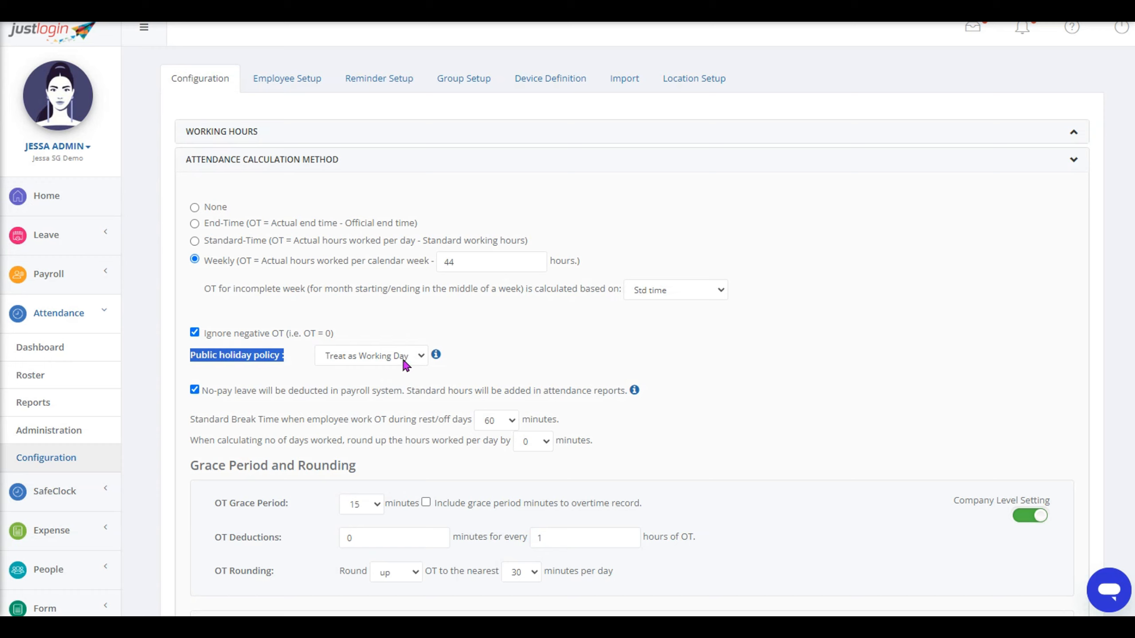
click(405, 364)
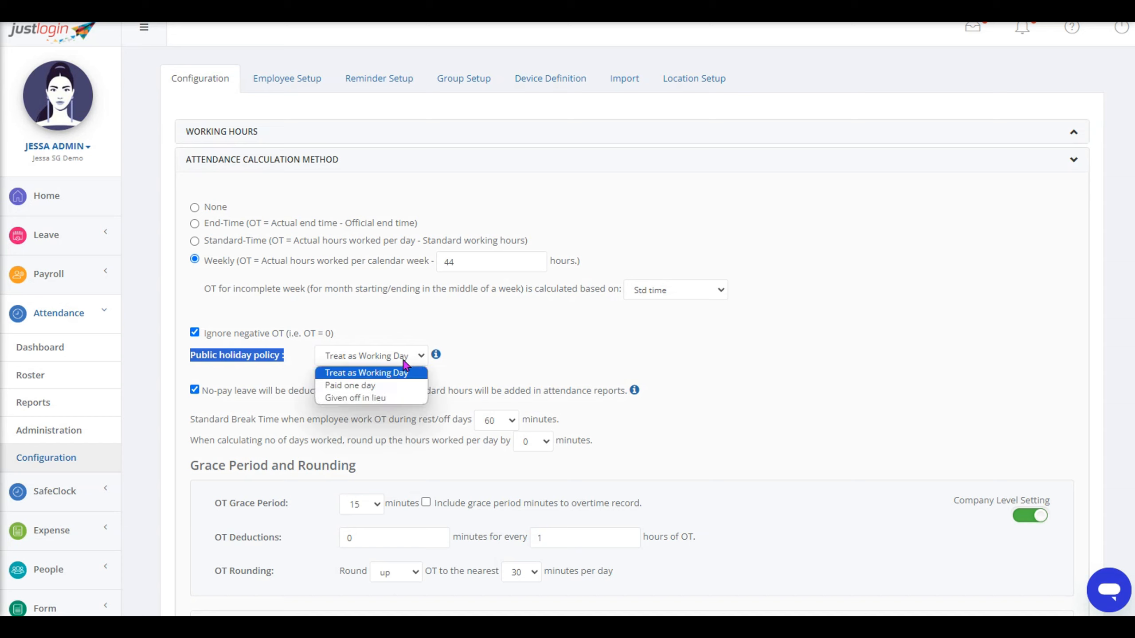
click(394, 390)
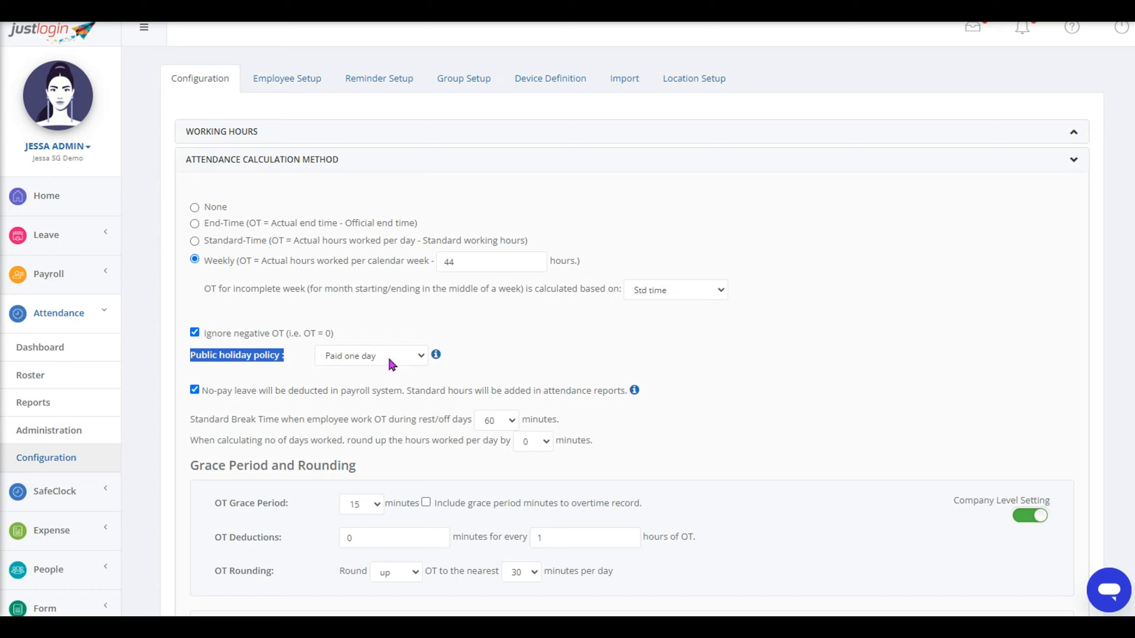
click(392, 364)
click(384, 397)
Review the no-pay leave deduction, the standard break time on rest/off days, and the rounding up of daily hours worked
drag(200, 391, 628, 393)
mouse_move(638, 399)
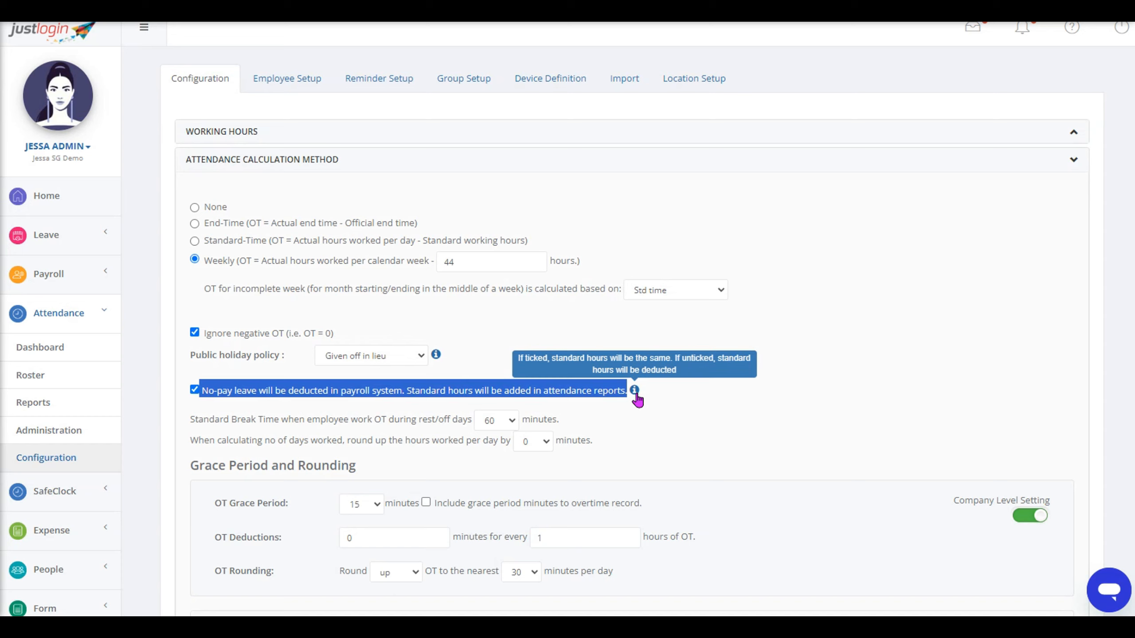
click(231, 423)
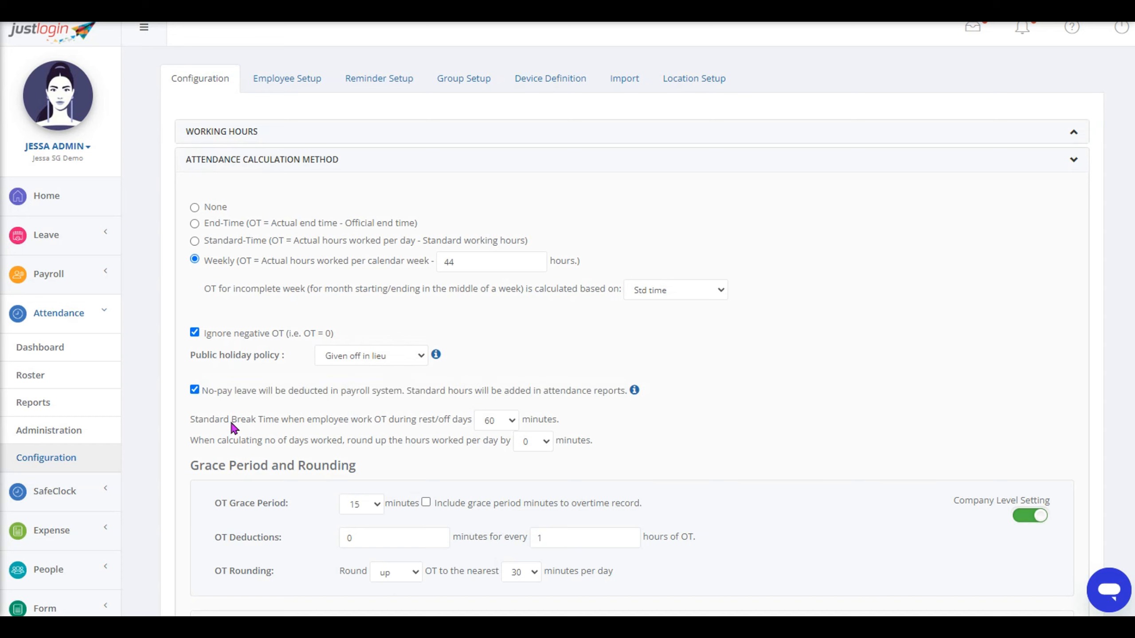
mouse_move(189, 423)
mouse_down()
mouse_move(562, 440)
mouse_move(578, 423)
mouse_up()
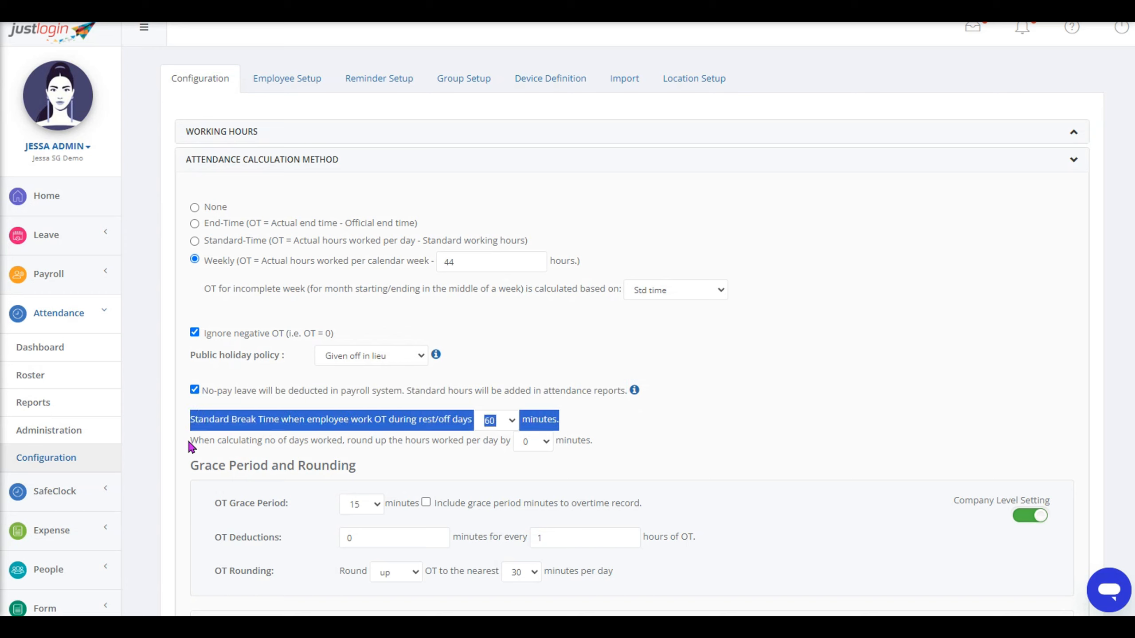
drag(189, 442, 625, 440)
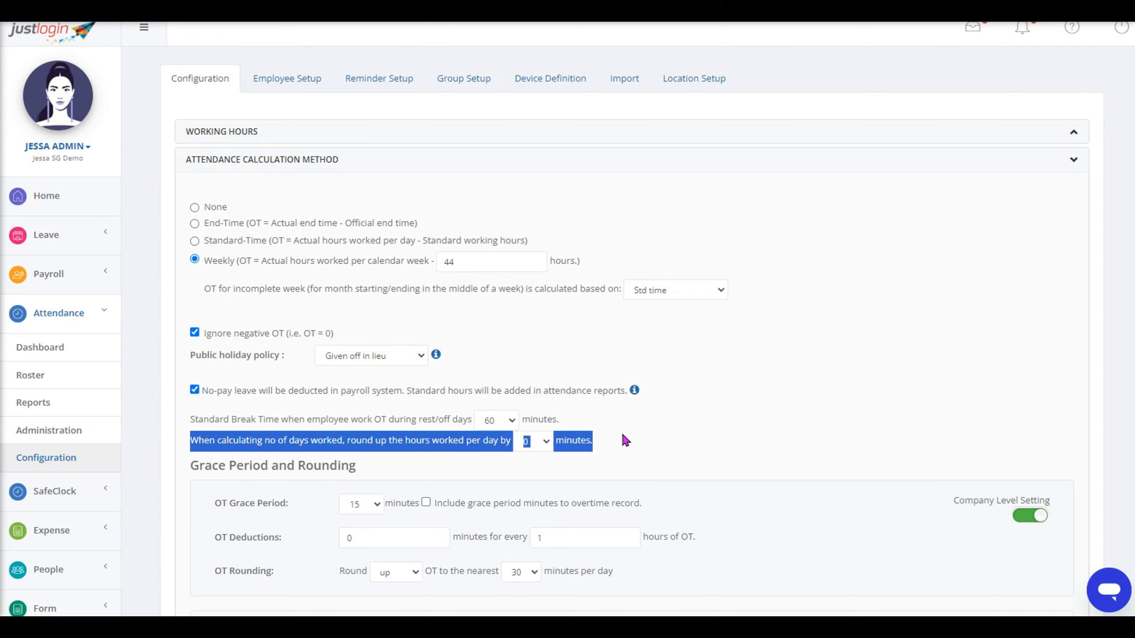
Review the OT grace period choices, keeping 15 minutes, and examine the OT deductions and OT rounding settings under Grace Period and Rounding
scroll(624, 440, down, 3)
scroll(623, 437, down, 3)
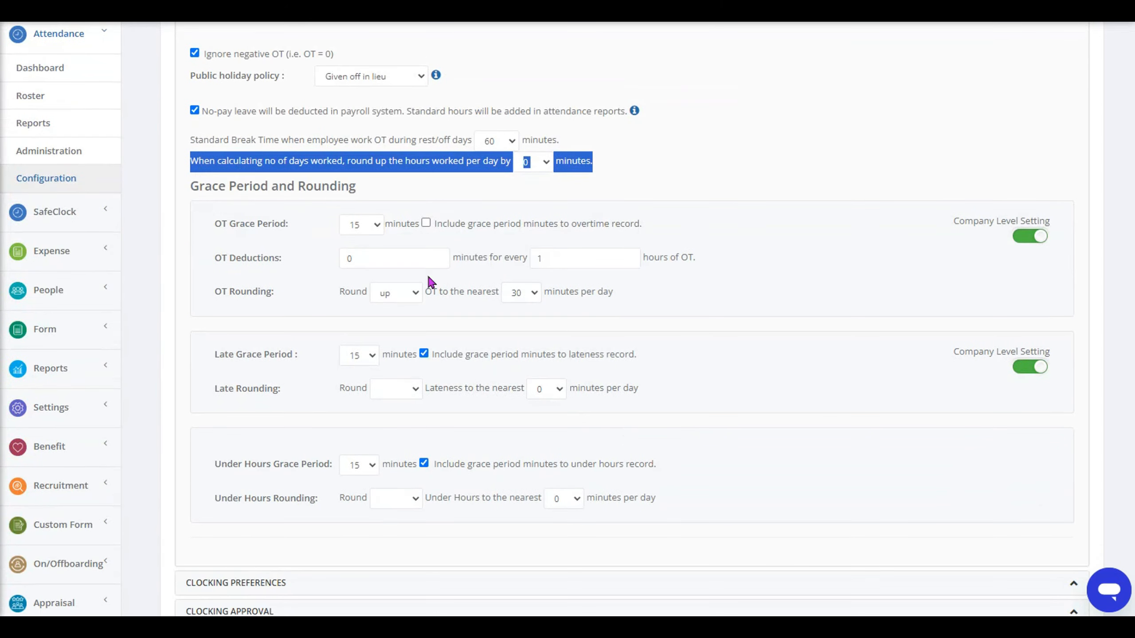
drag(191, 192, 373, 190)
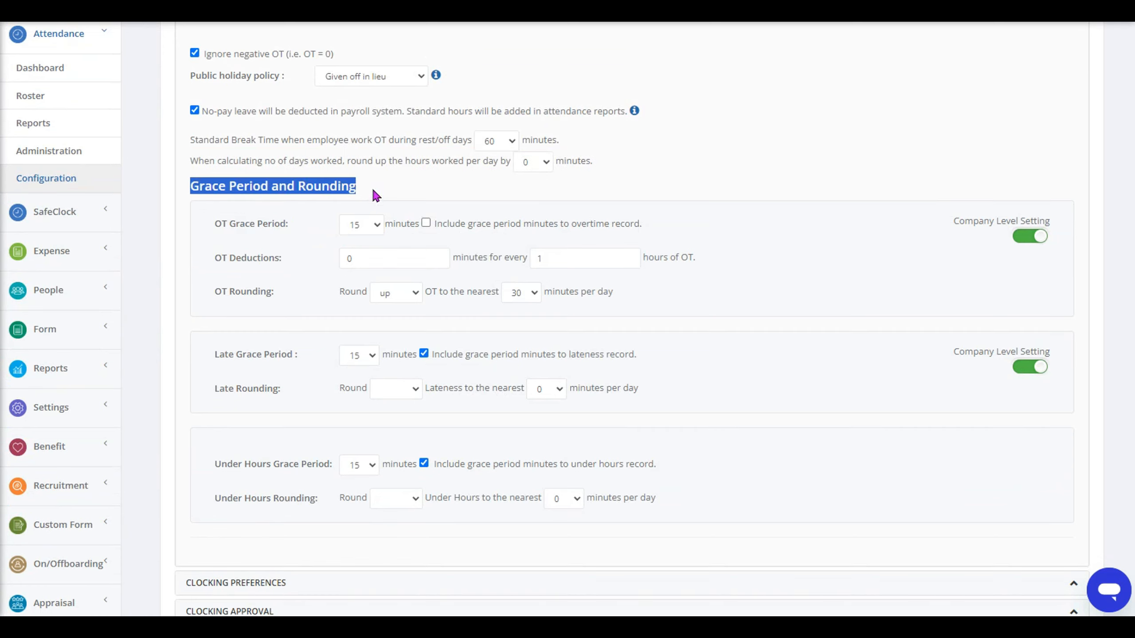
drag(212, 229, 310, 231)
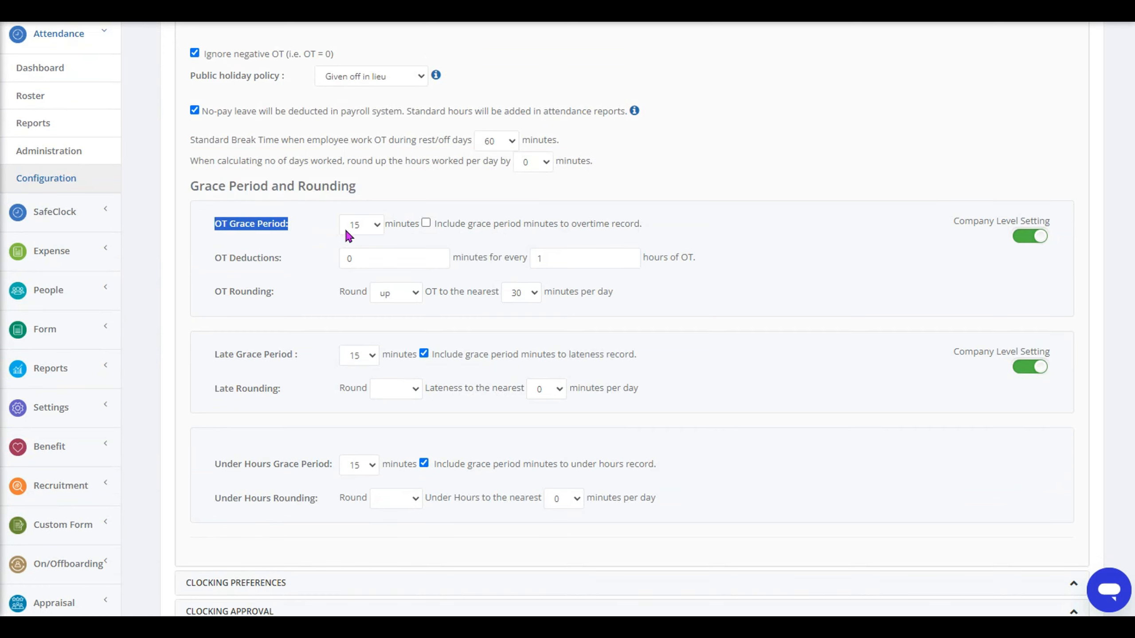
click(369, 223)
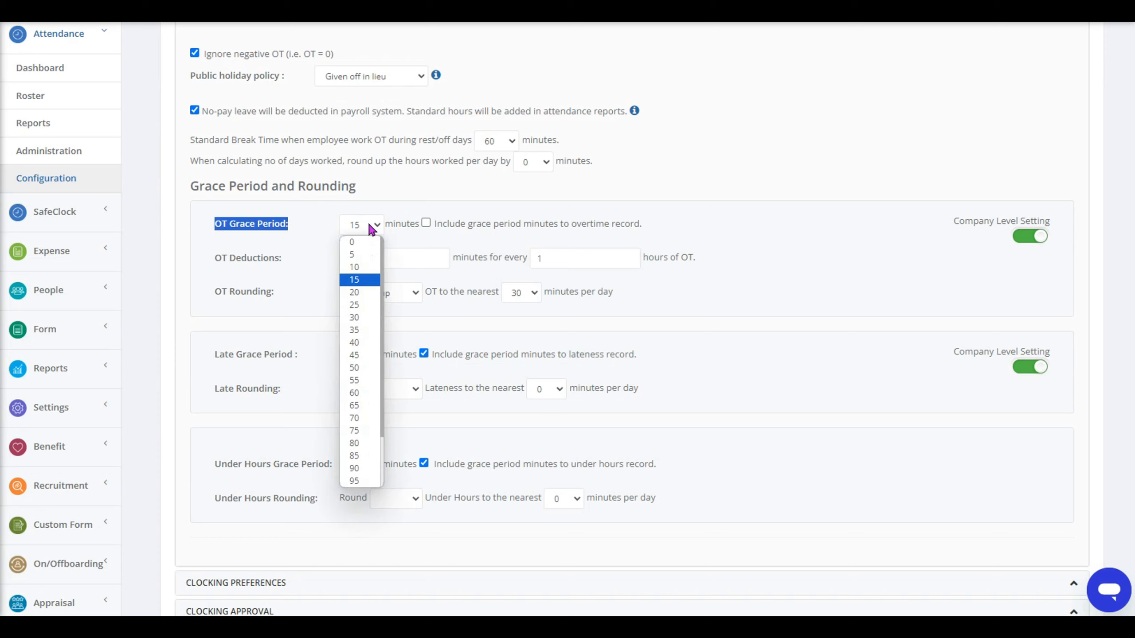
click(364, 279)
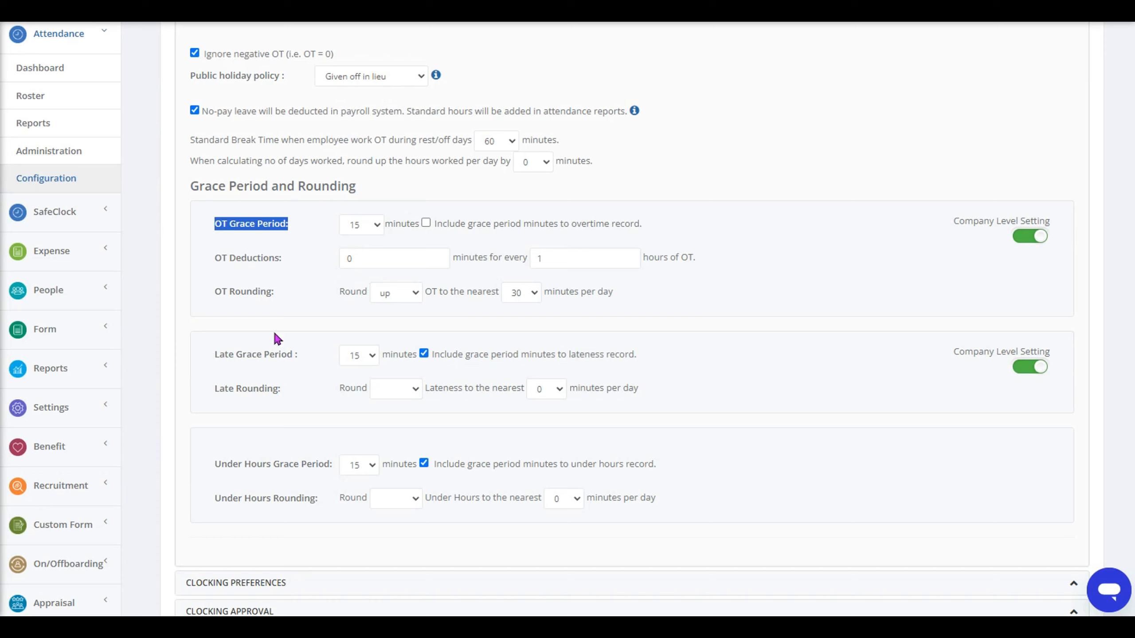
triple_click(210, 266)
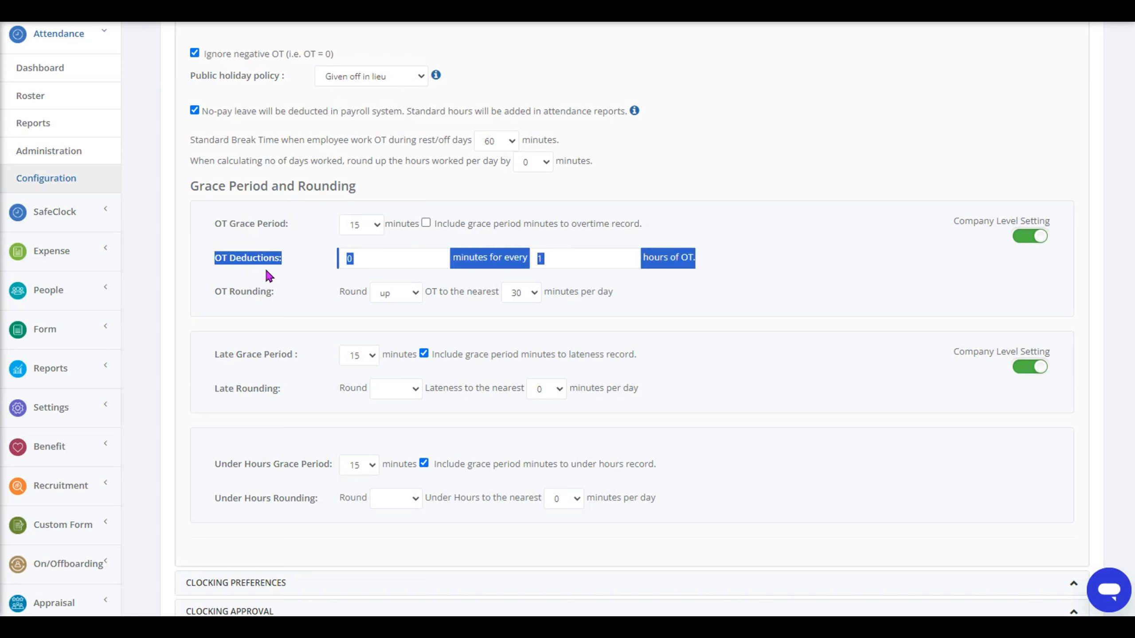
drag(216, 293, 262, 298)
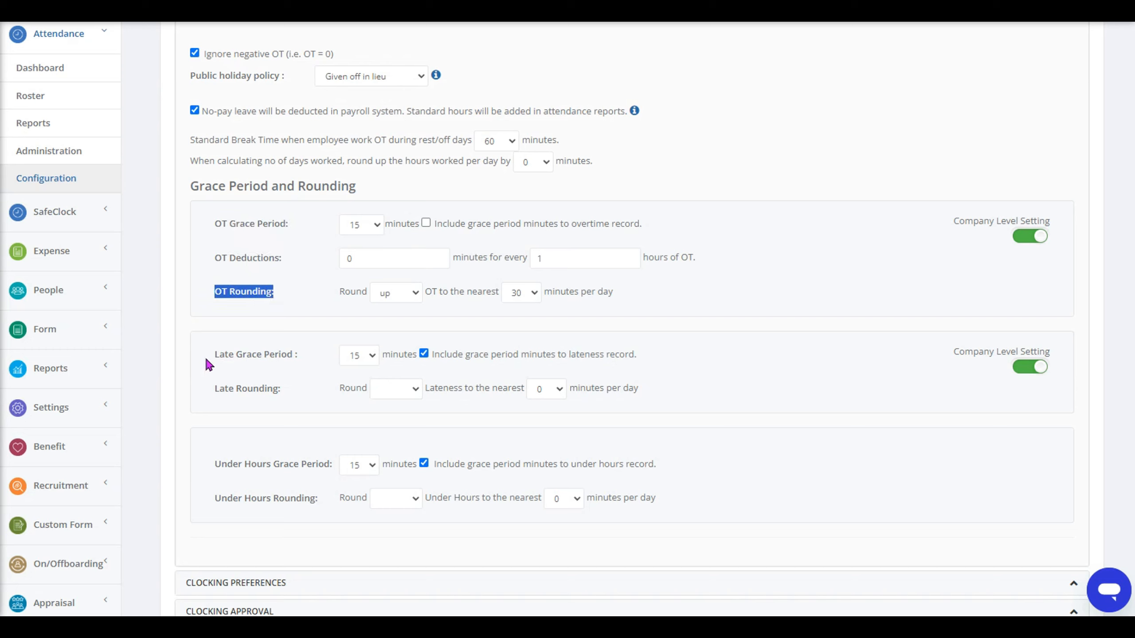
Review the choices for the Late Grace Period and the Under Hours Grace Period without changing them
drag(206, 359, 285, 359)
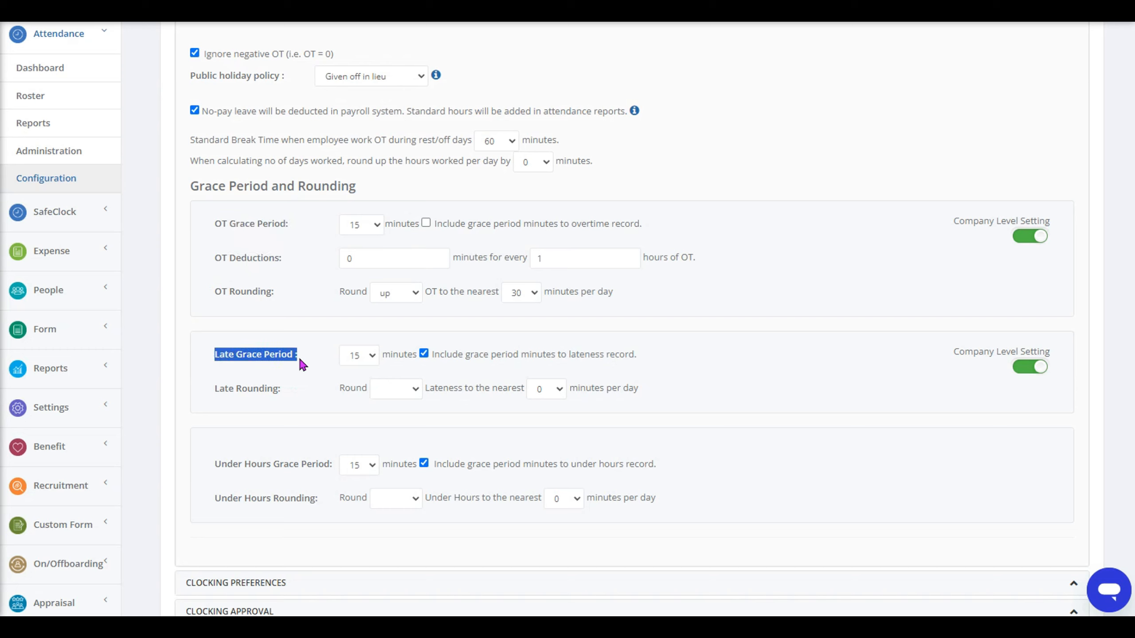
click(363, 355)
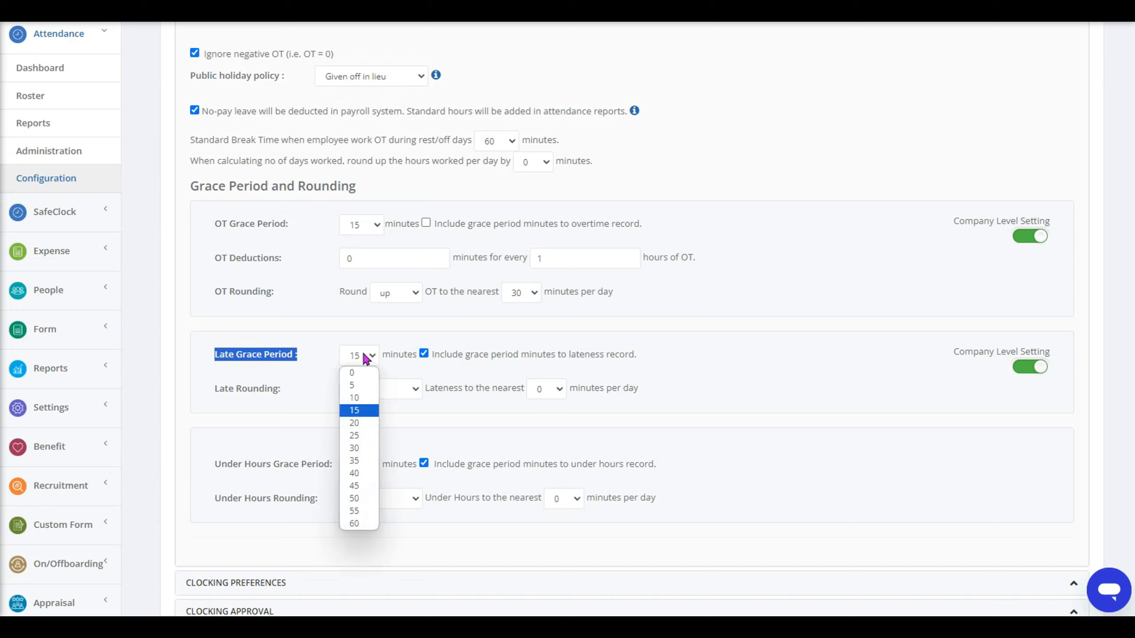
click(363, 356)
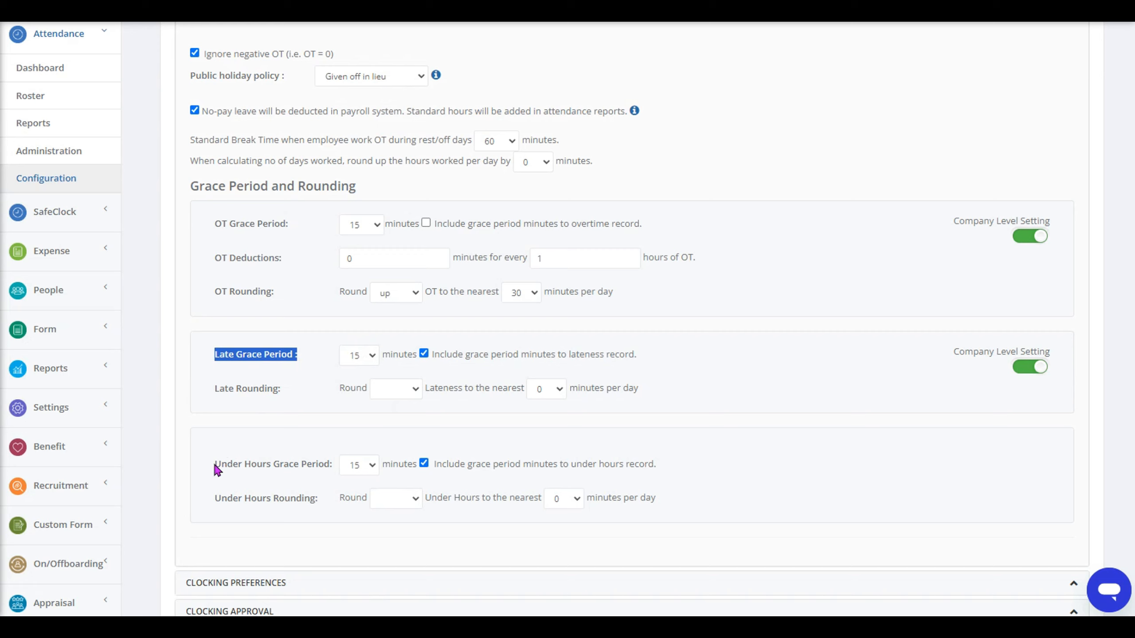
drag(215, 465, 302, 468)
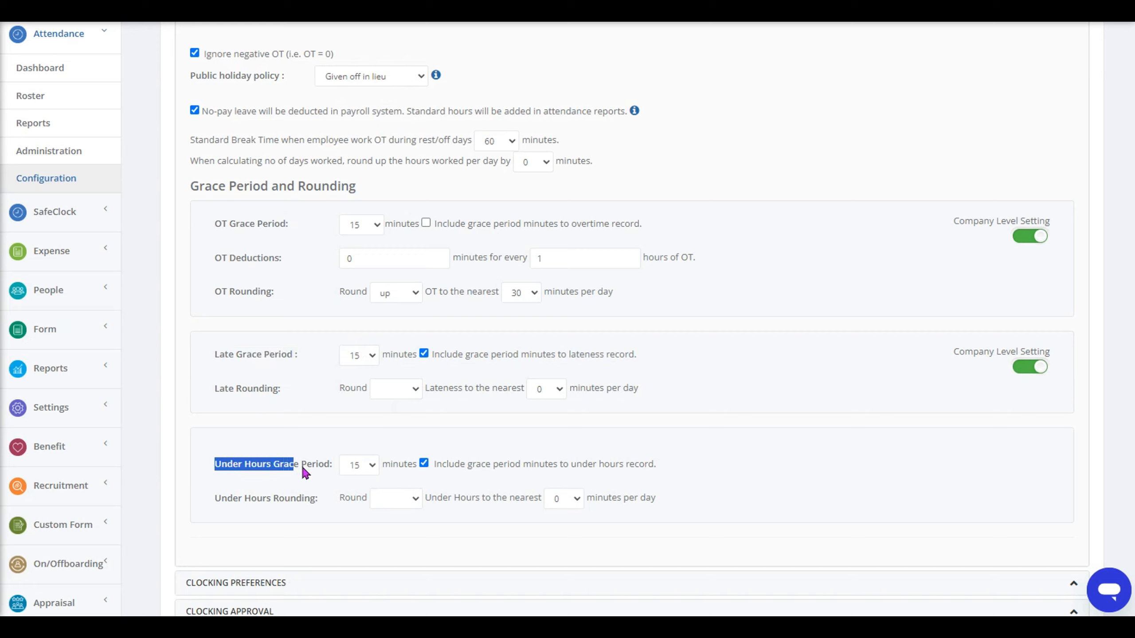
click(360, 470)
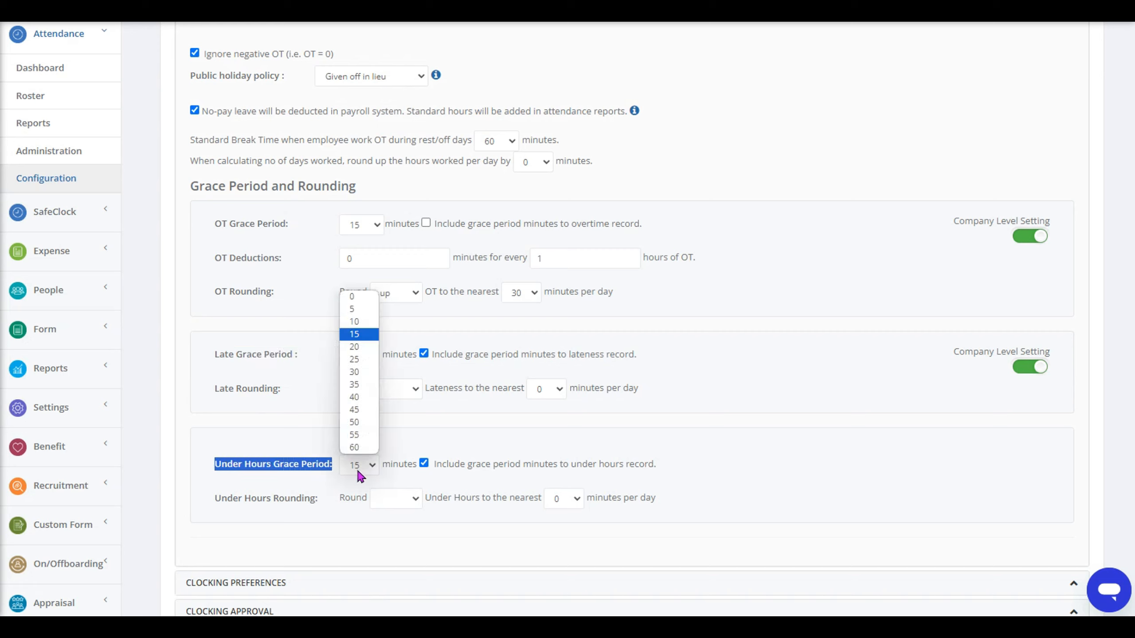
click(360, 470)
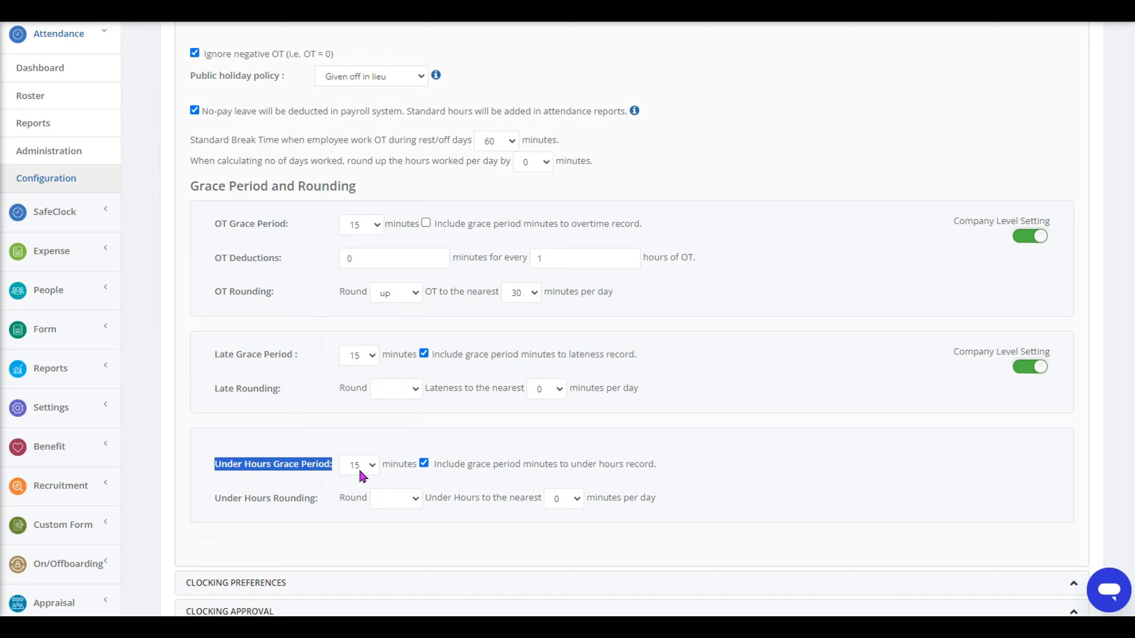
Switch off Company Level Setting for both the OT and the lateness grace period and rounding, and submit the configuration
scroll(759, 429, down, 5)
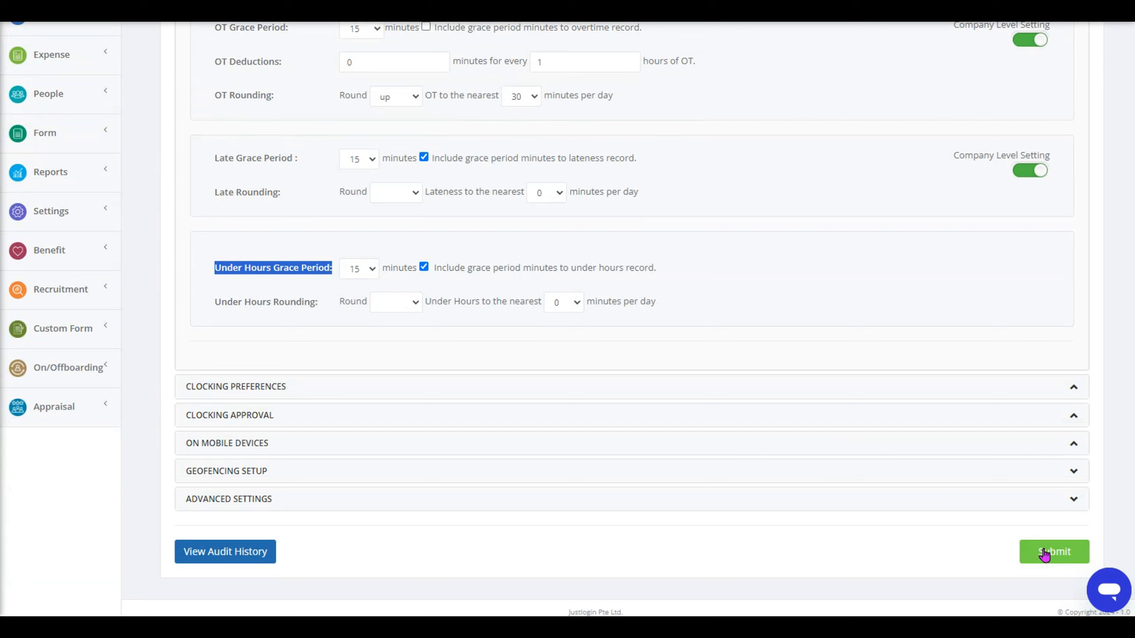
scroll(1044, 555, up, 5)
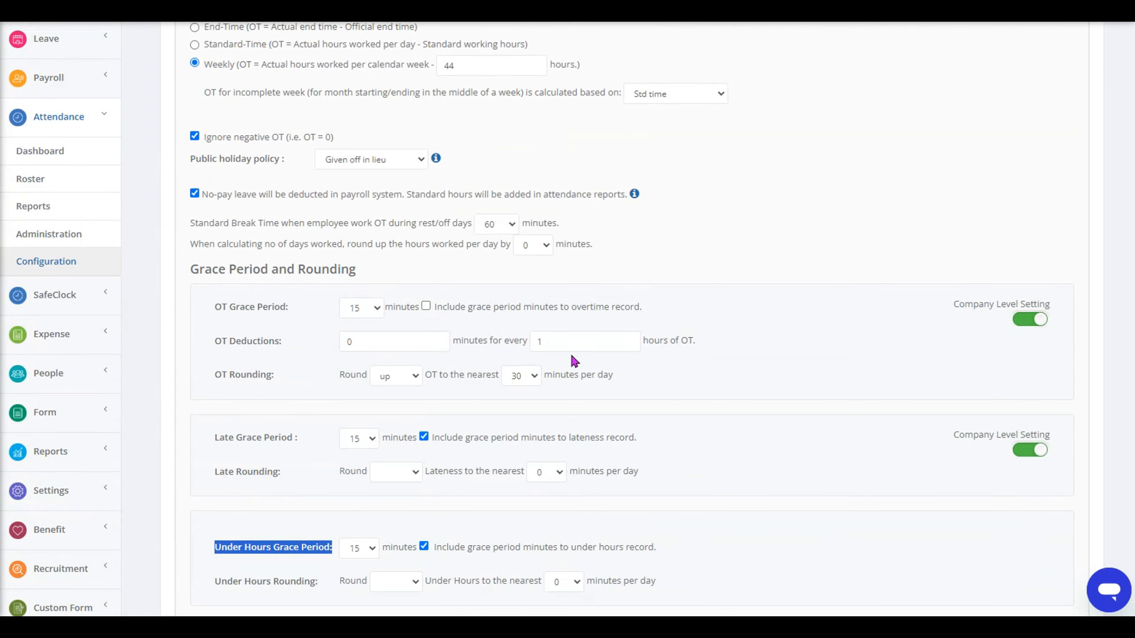
click(212, 316)
drag(212, 315, 300, 315)
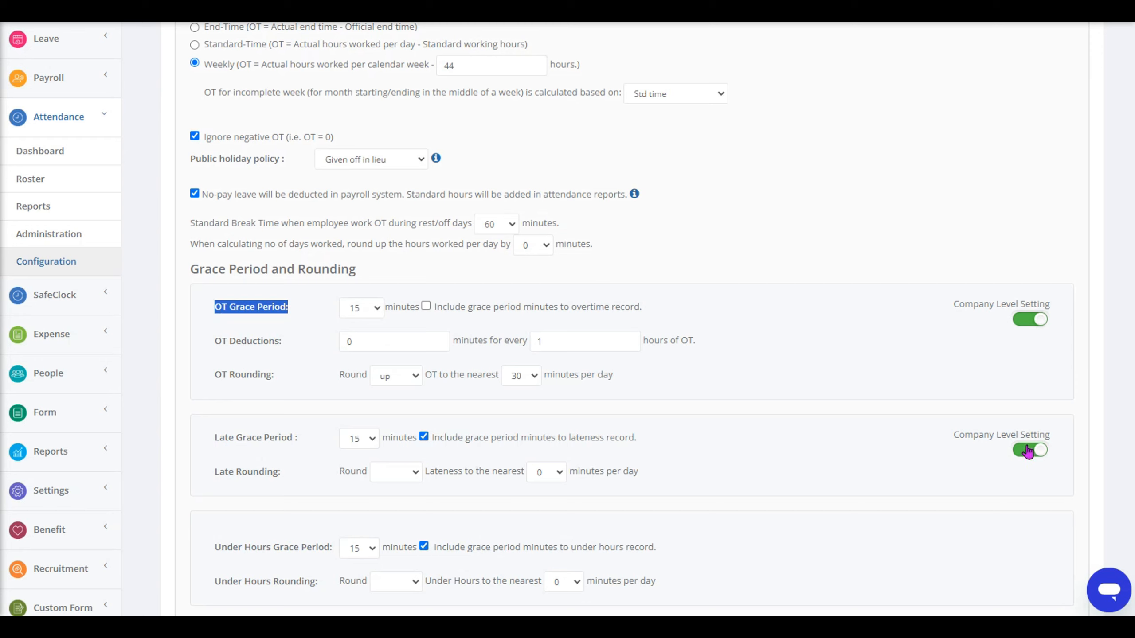
click(1030, 327)
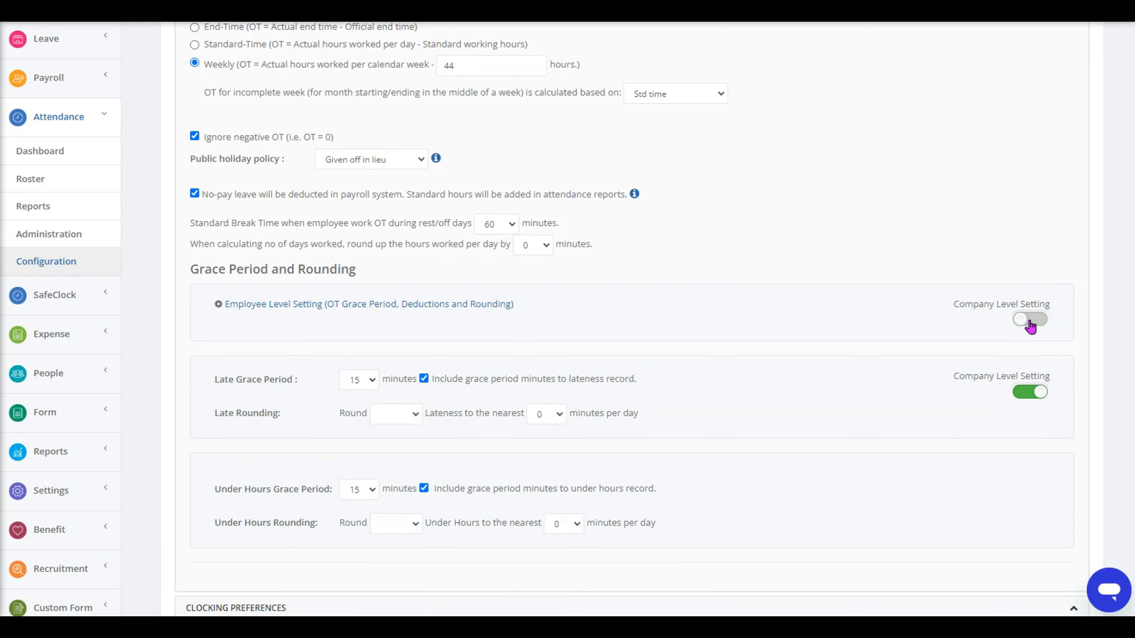
click(1023, 394)
scroll(1023, 394, down, 4)
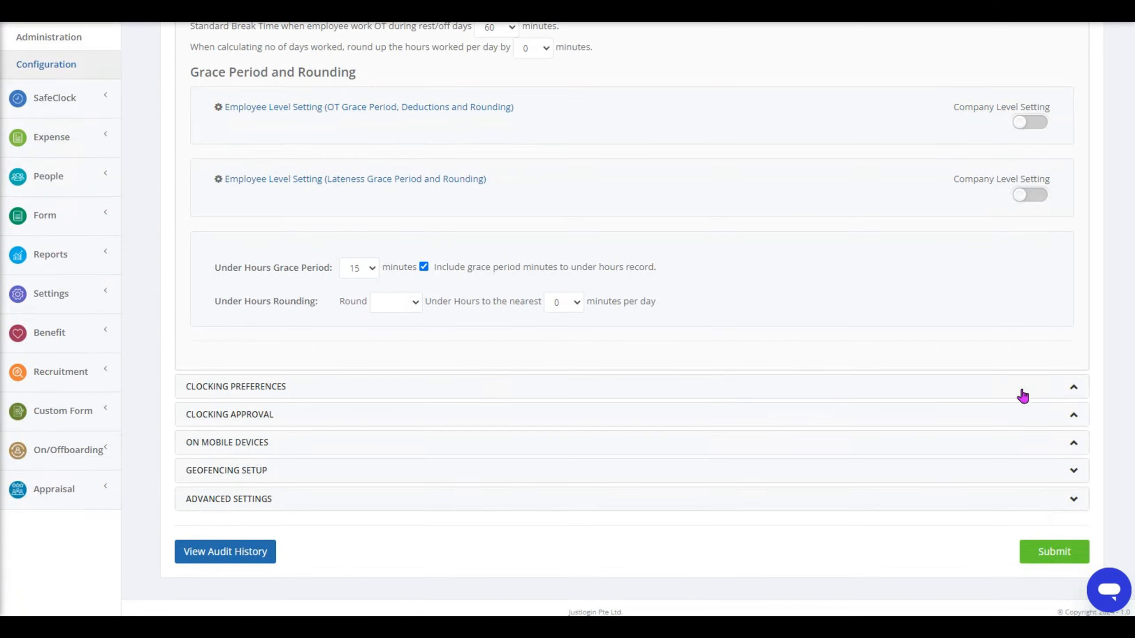
click(1048, 551)
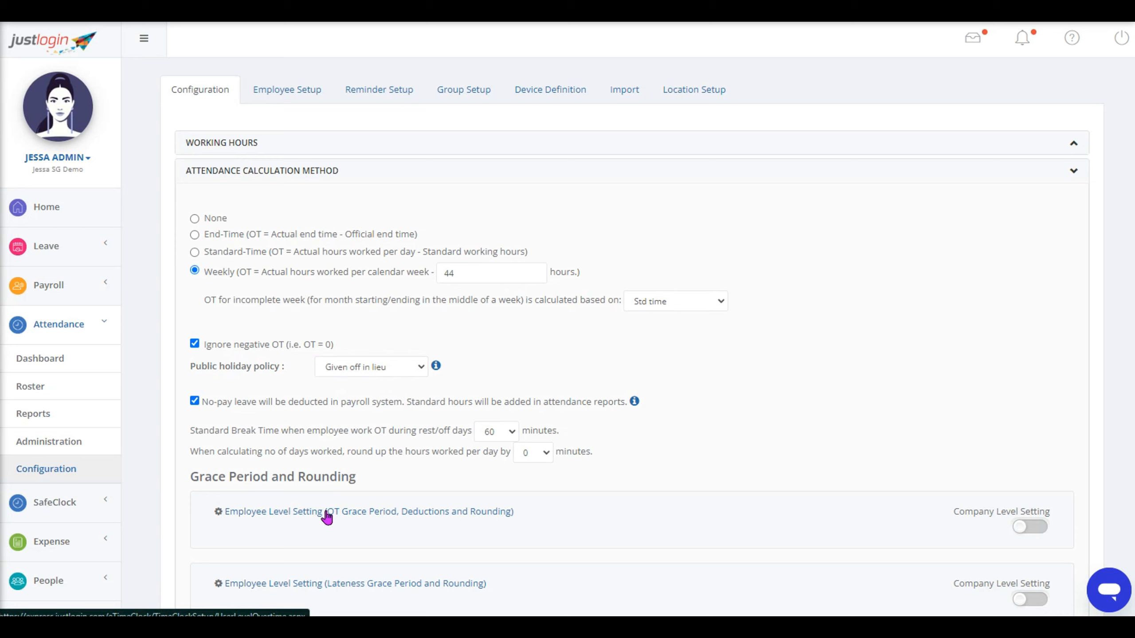
drag(222, 516, 528, 523)
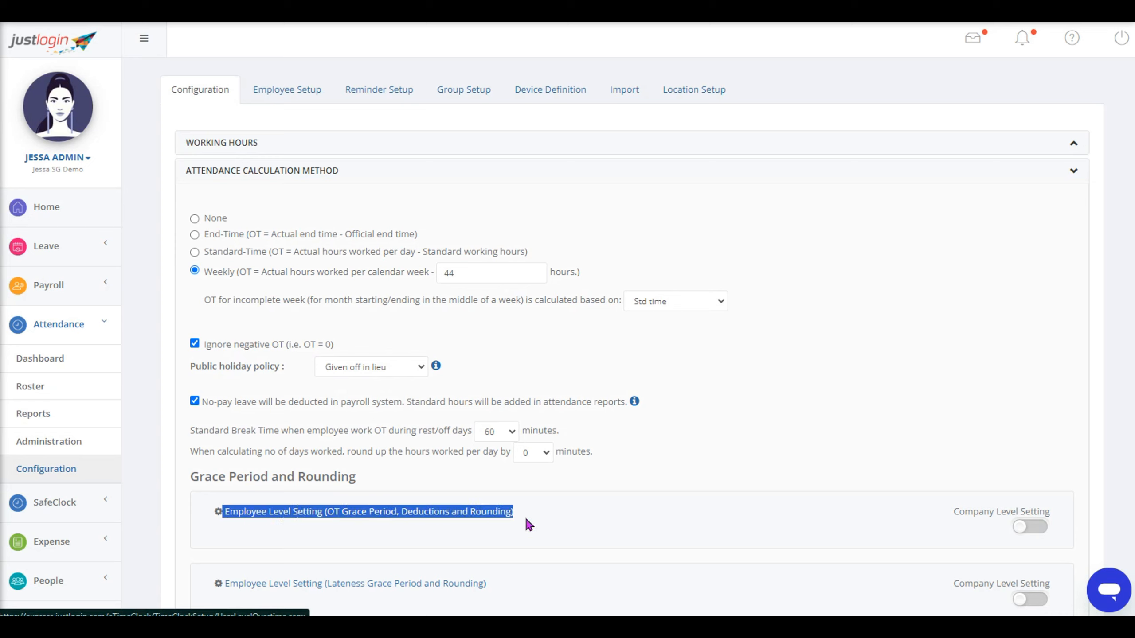
click(527, 519)
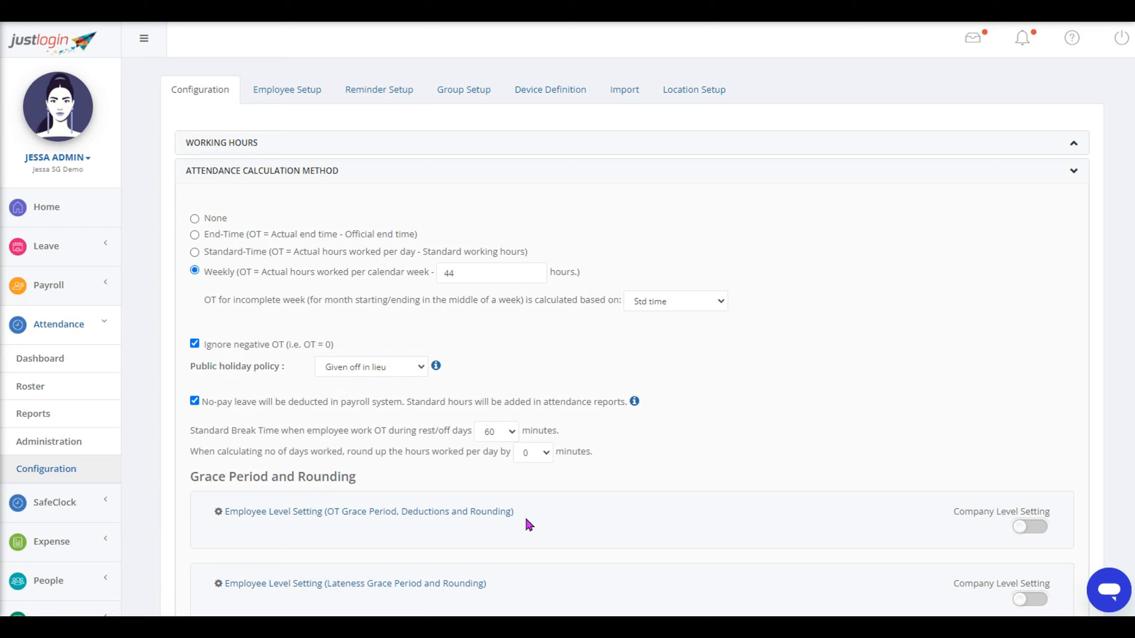
Expand Clocking Preferences and allow next day clock out, using 4 hours prior to the standard clock-in time
scroll(526, 524, down, 10)
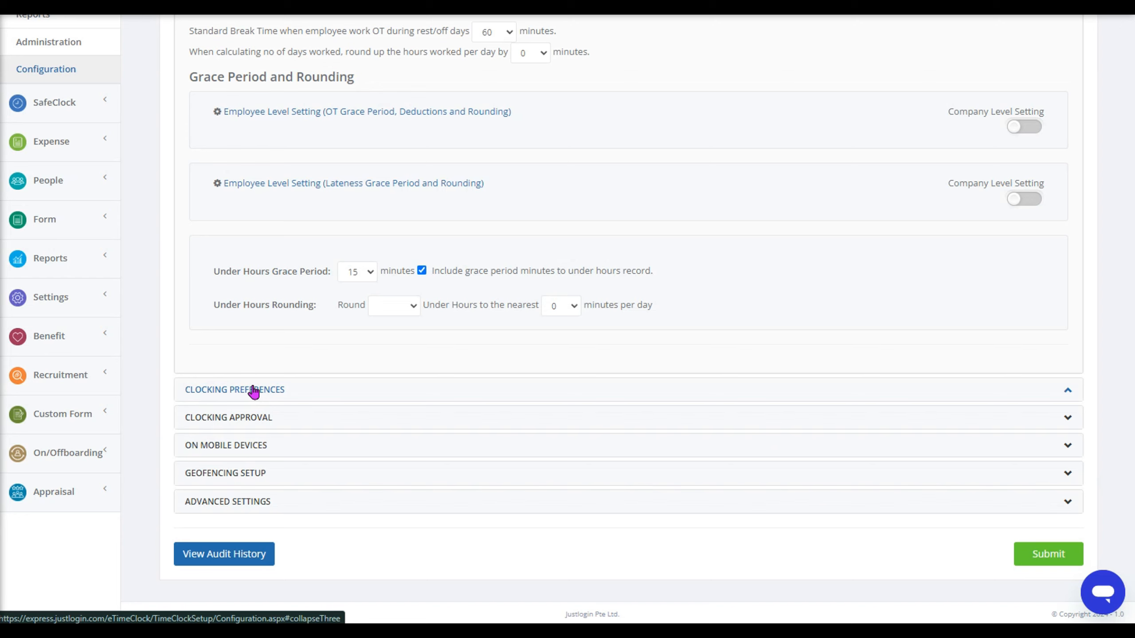
click(253, 390)
scroll(475, 445, up, 10)
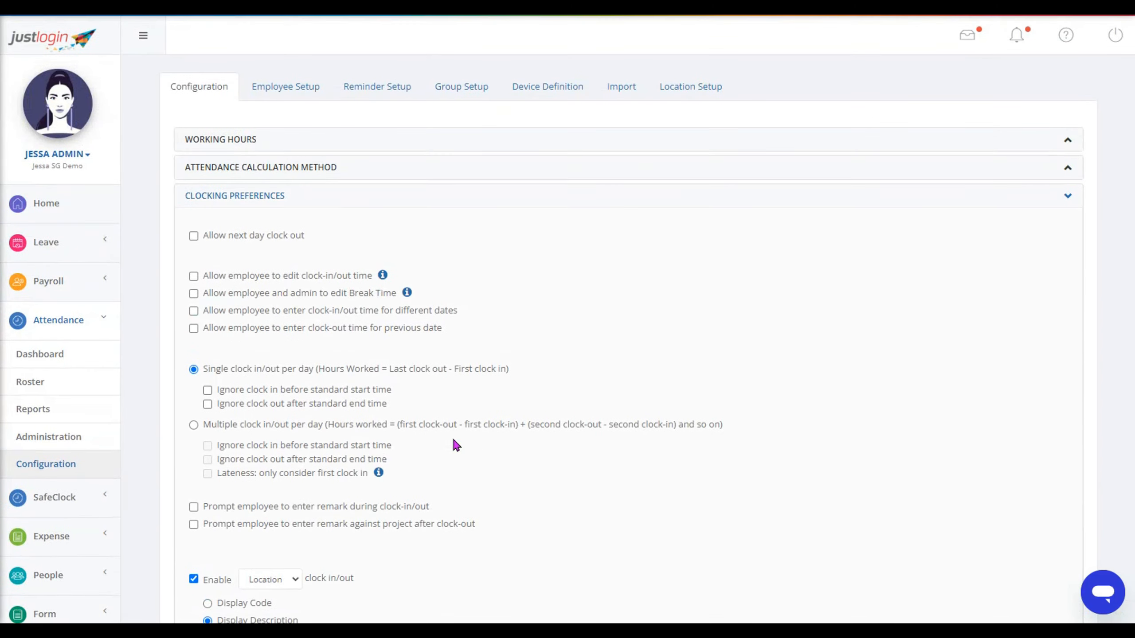
click(194, 238)
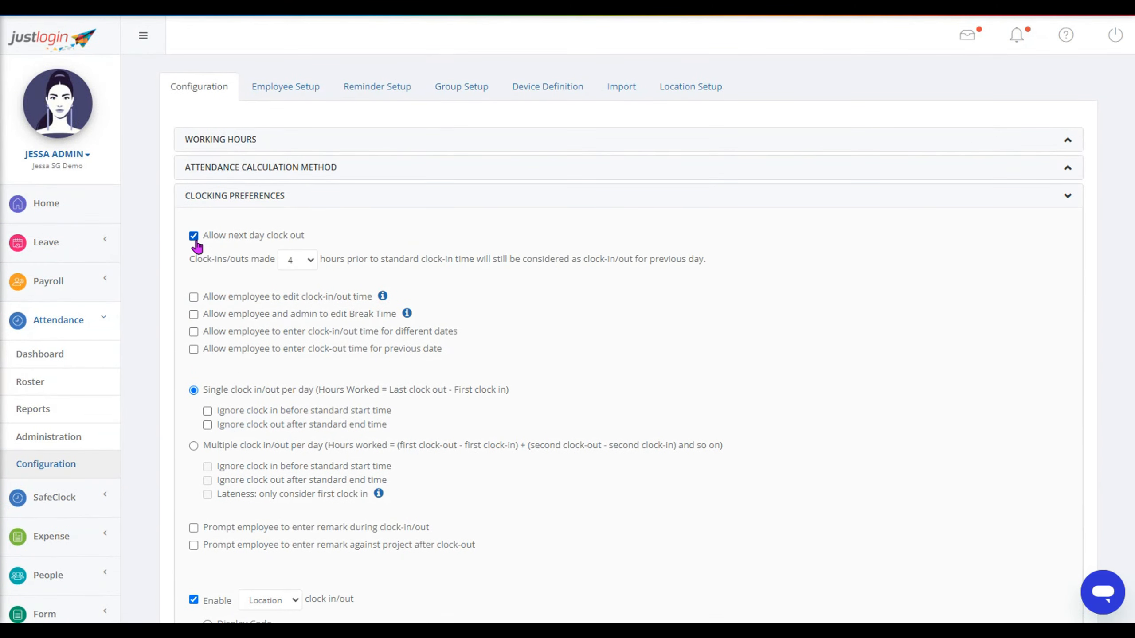
click(302, 268)
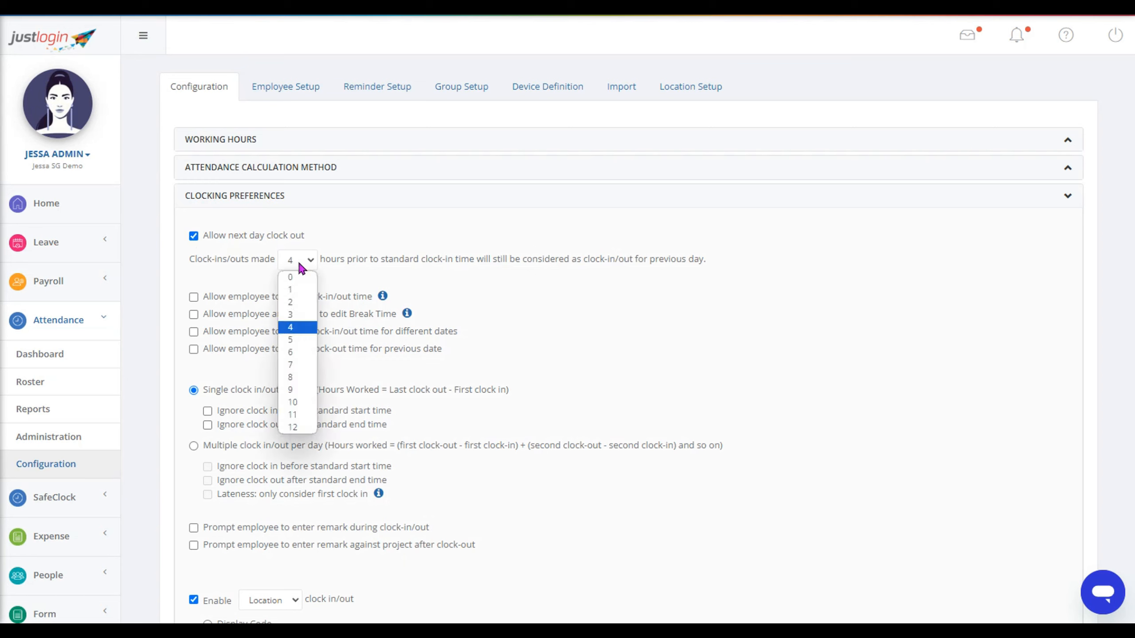
click(292, 331)
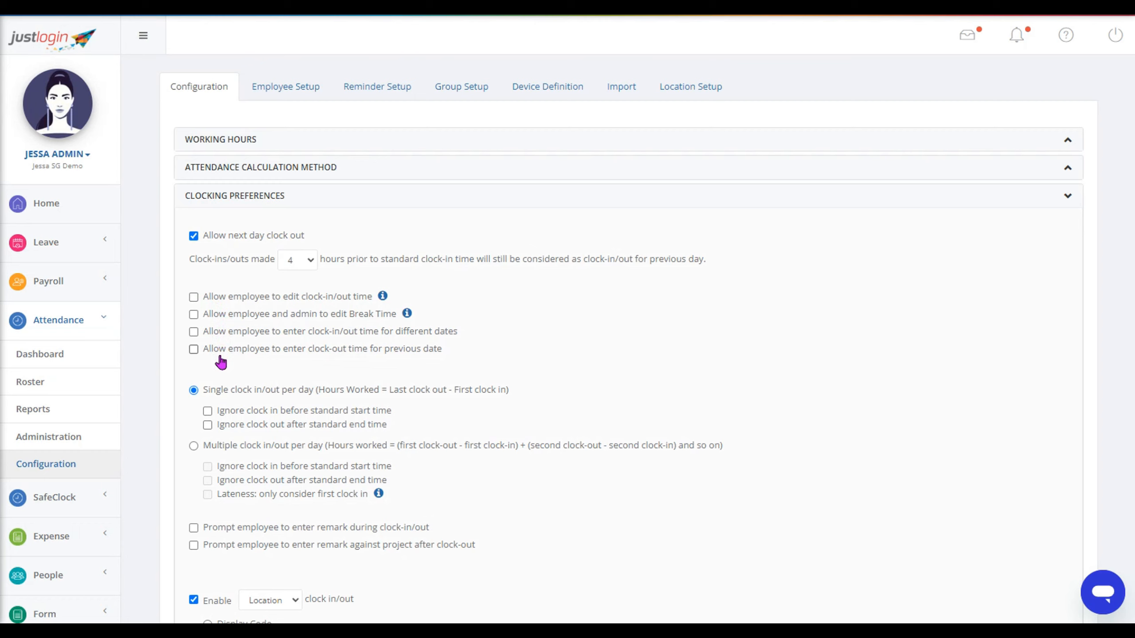
Allow employees to edit clock-in/out times, enter them for different dates and enter previous-date clock-outs, and allow employees and admin to edit Break Time
click(194, 298)
drag(195, 302, 372, 303)
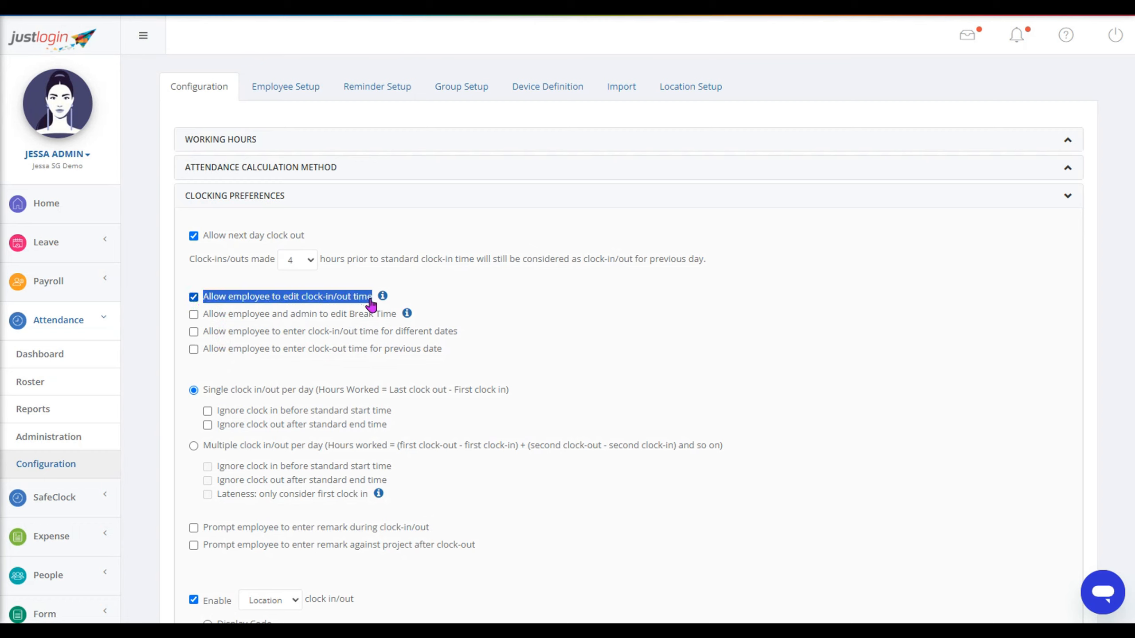
click(194, 316)
drag(194, 318, 398, 326)
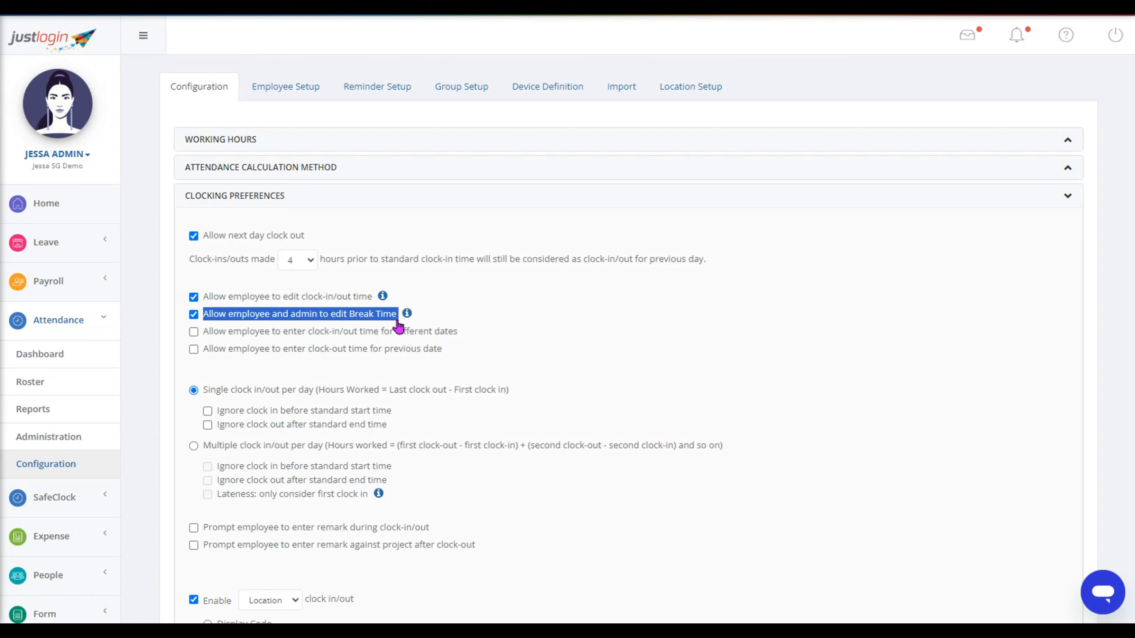
click(193, 333)
drag(203, 333, 459, 333)
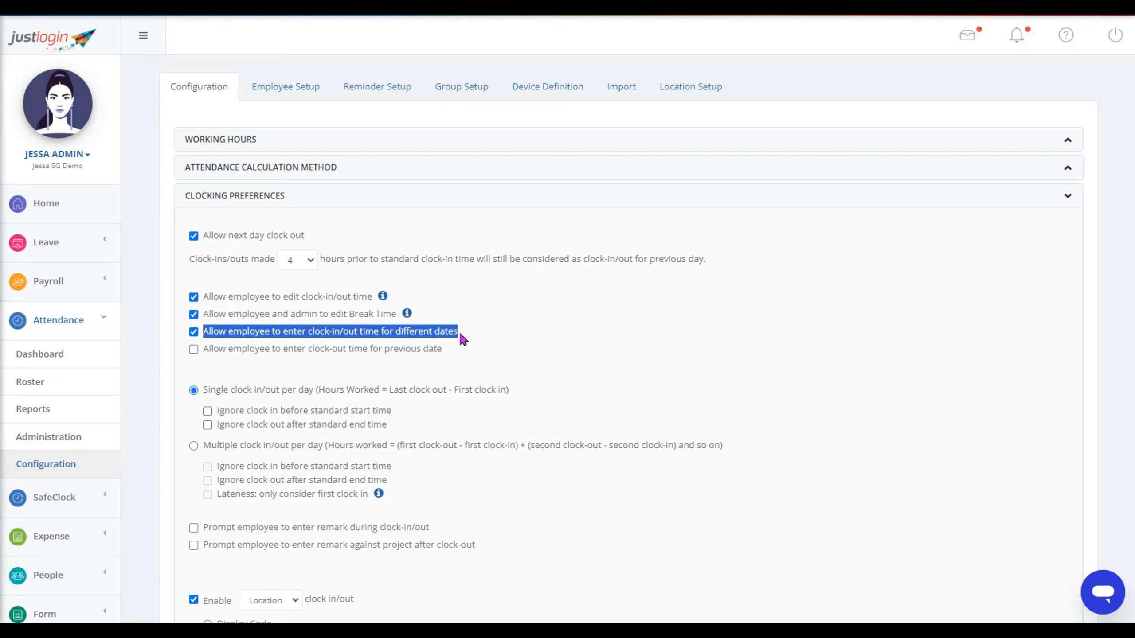
click(193, 349)
drag(204, 351, 451, 358)
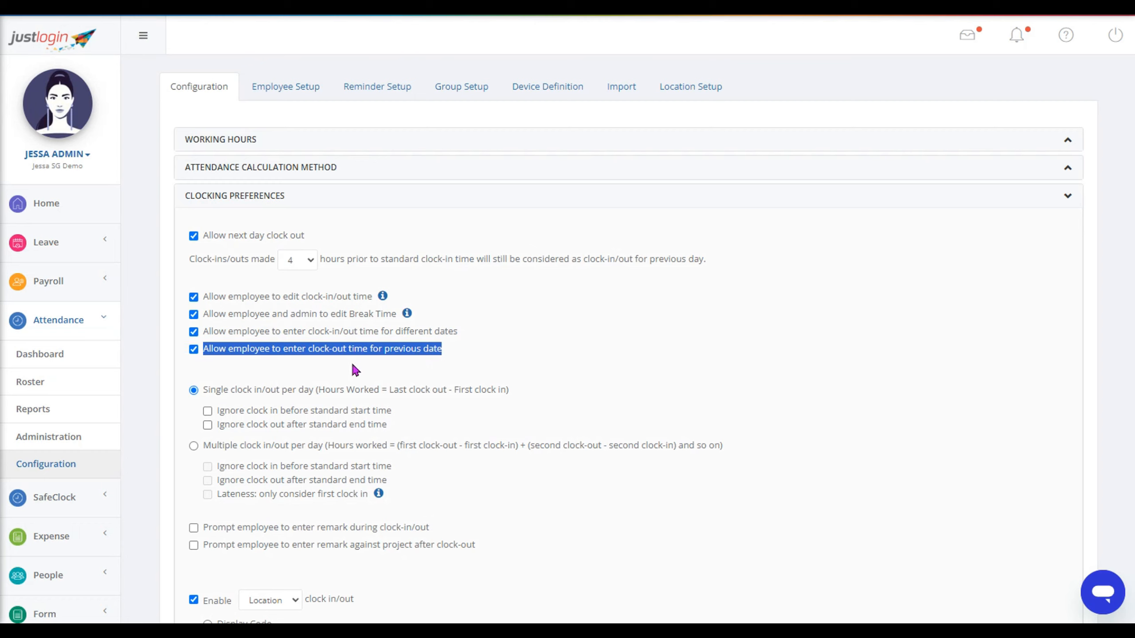
Review the single and multiple clock in/out per day options and the two employee remark prompts
drag(203, 396, 253, 404)
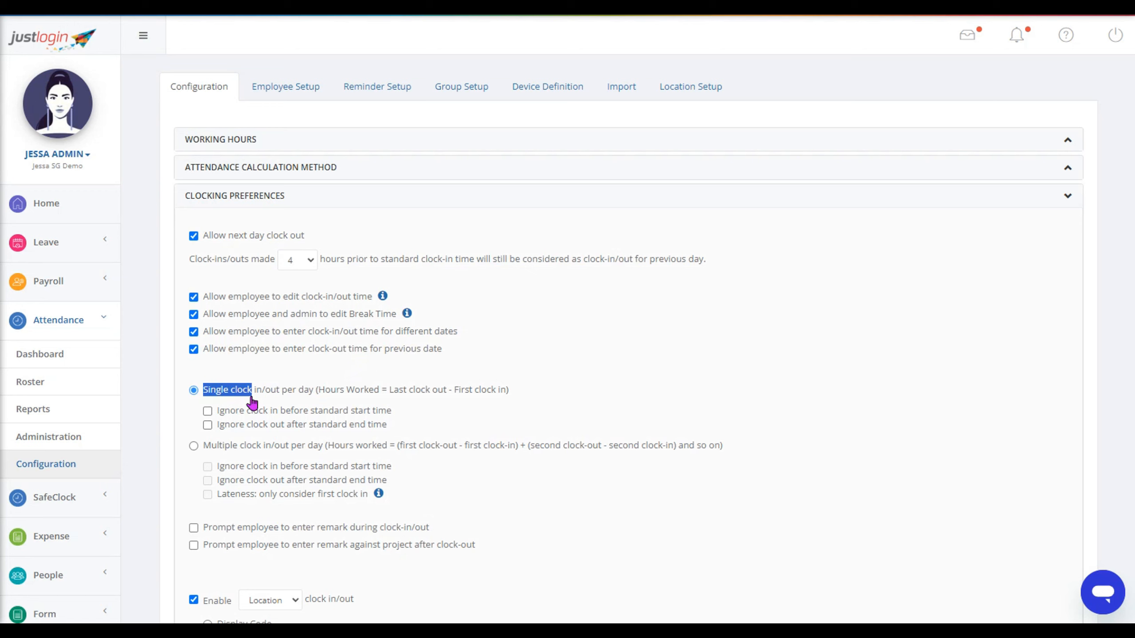
drag(204, 444, 263, 452)
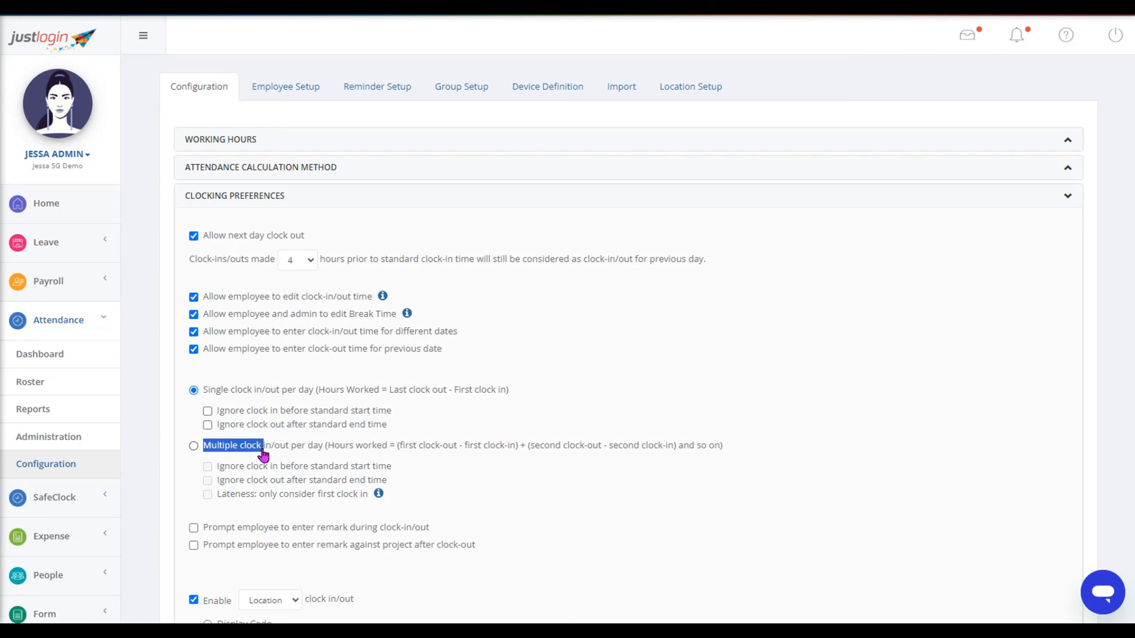
scroll(264, 454, down, 3)
drag(202, 396, 479, 412)
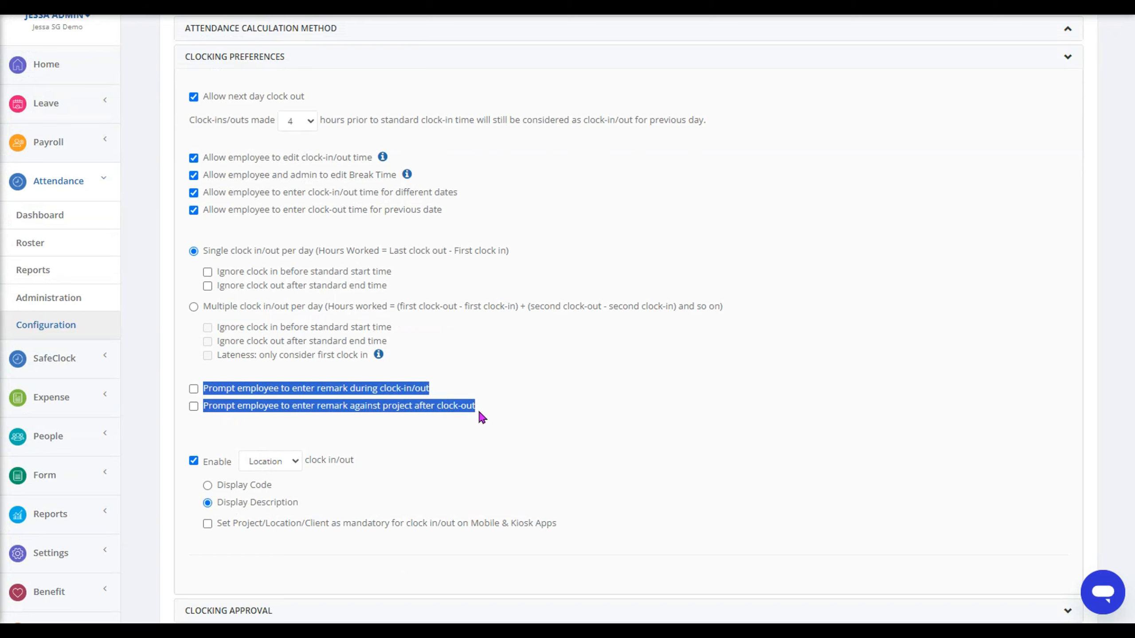
Review the option that enables Location clock in/out in the clocking preferences
scroll(473, 462, down, 3)
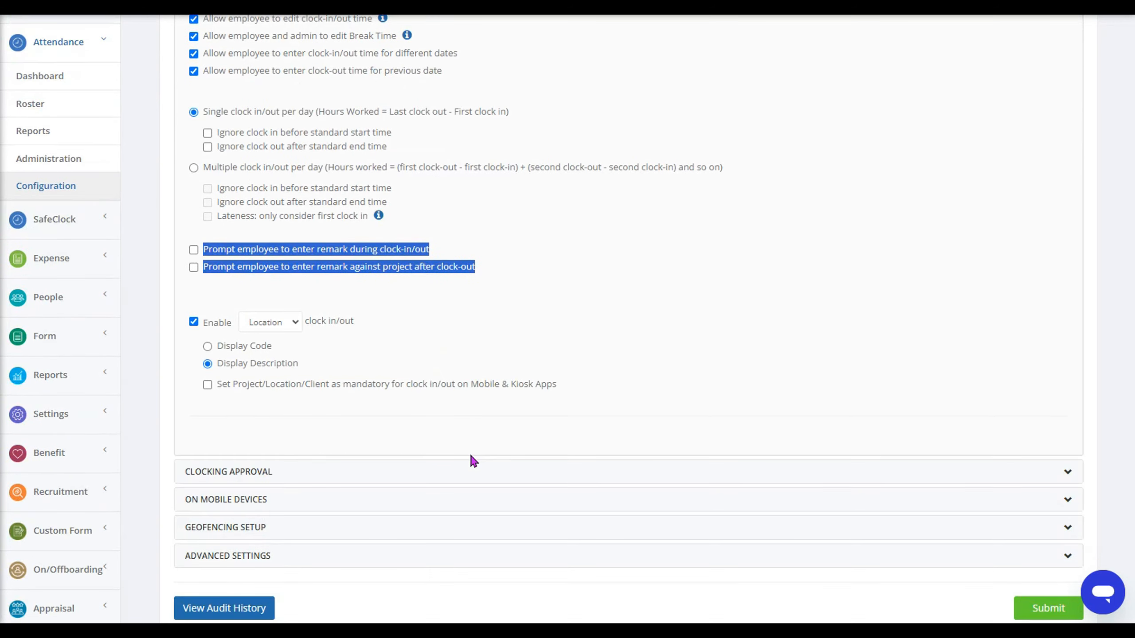
drag(208, 329, 362, 333)
click(207, 331)
click(206, 330)
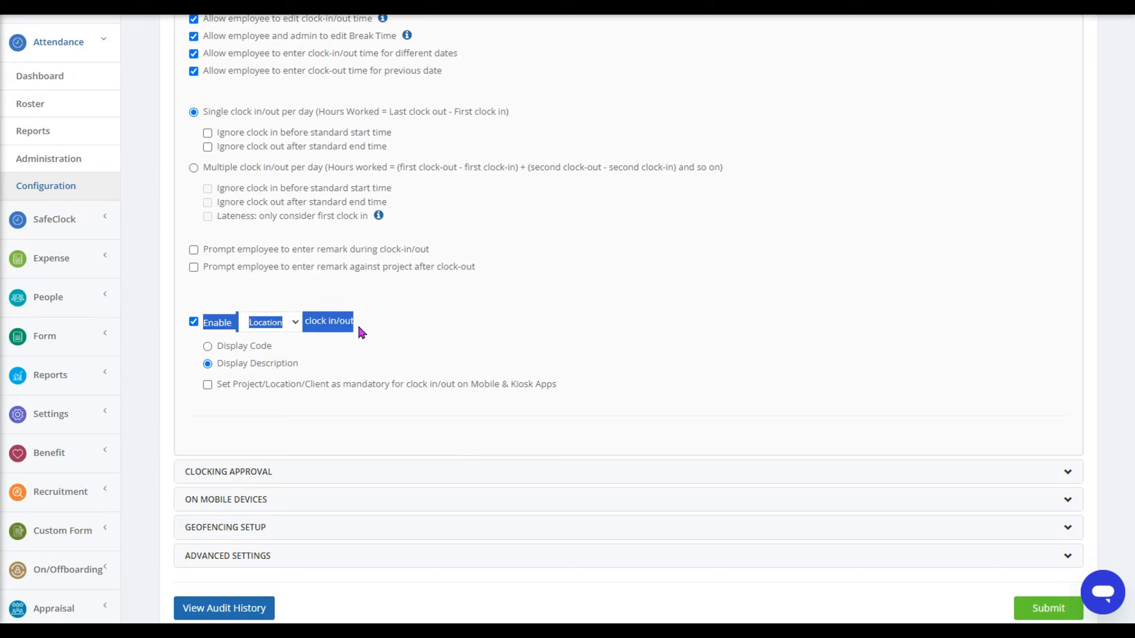
Choose Location among the Client, Location and Project types for the enabled clock in/out
click(269, 322)
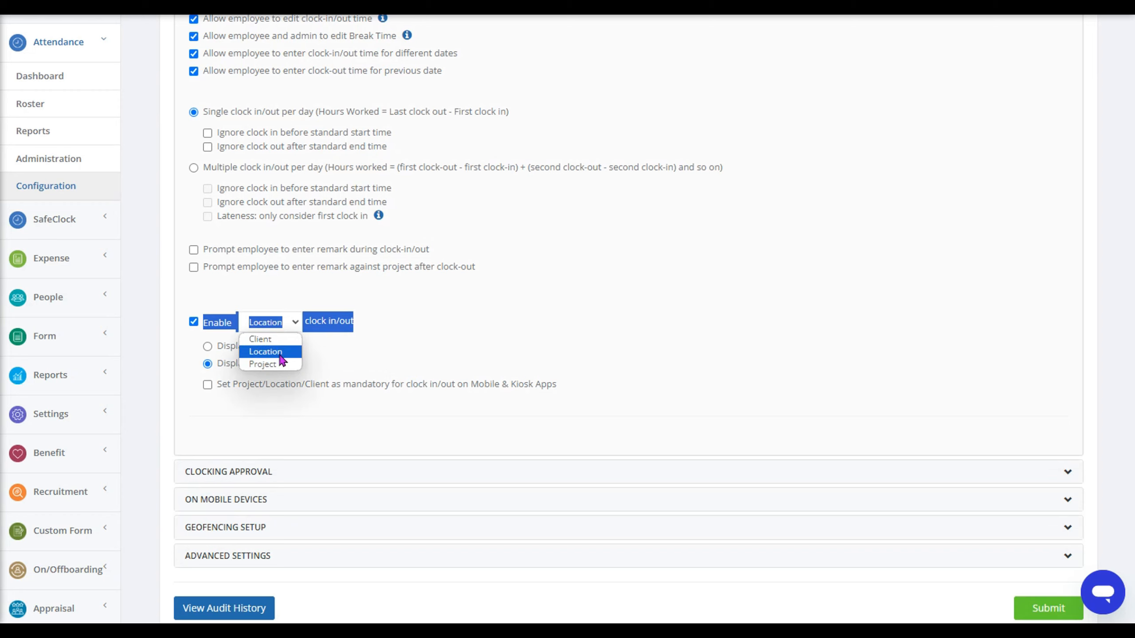
click(268, 352)
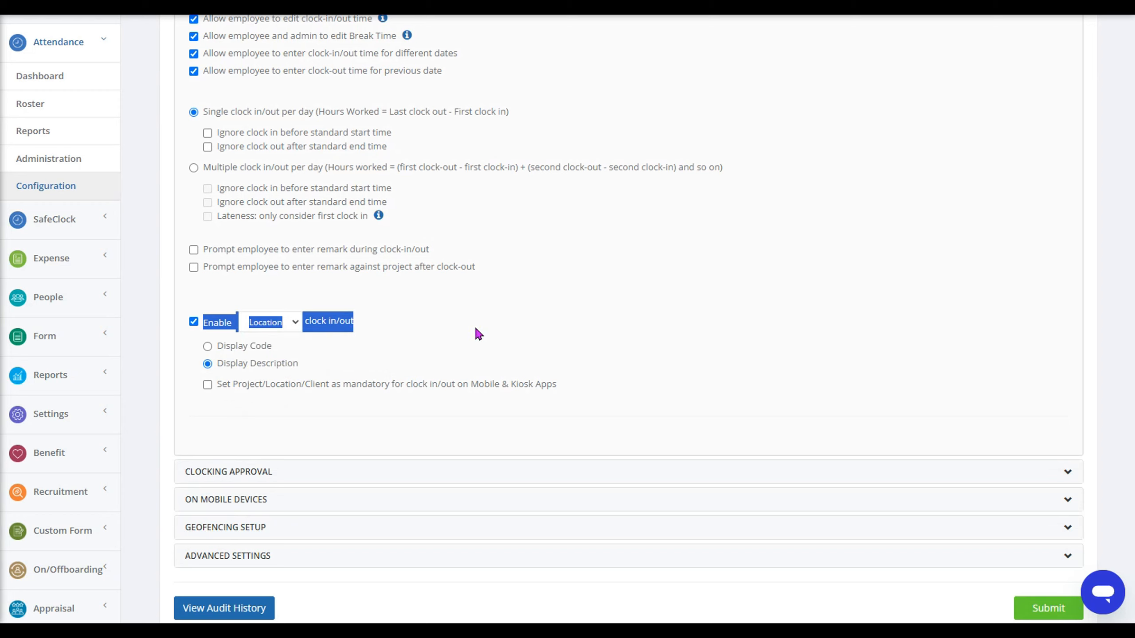
scroll(700, 415, up, 5)
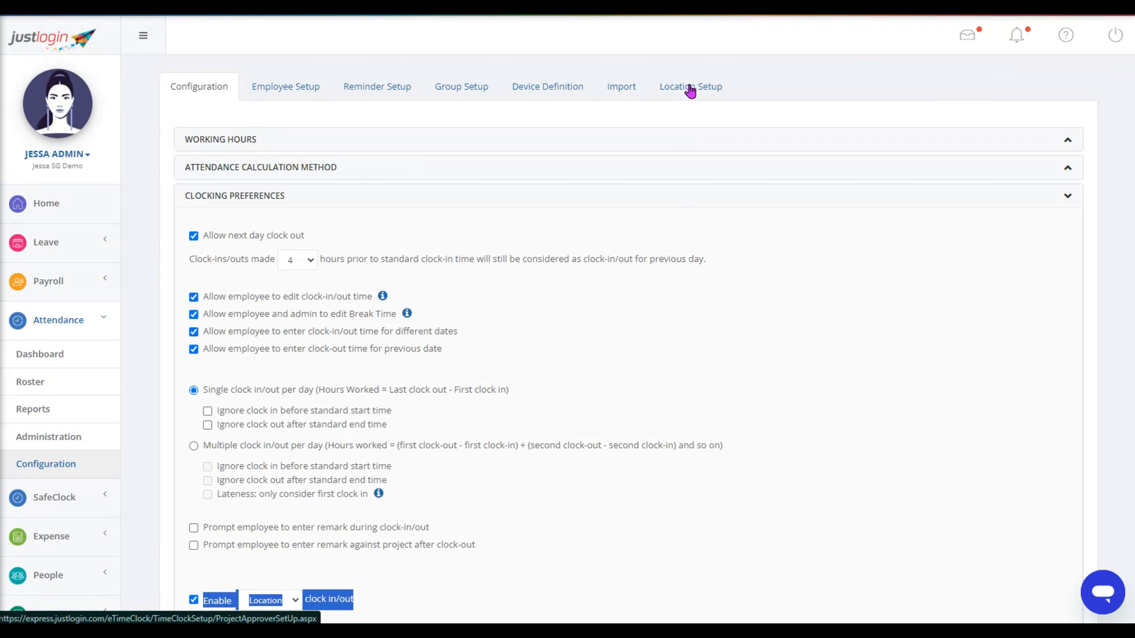
scroll(532, 369, down, 6)
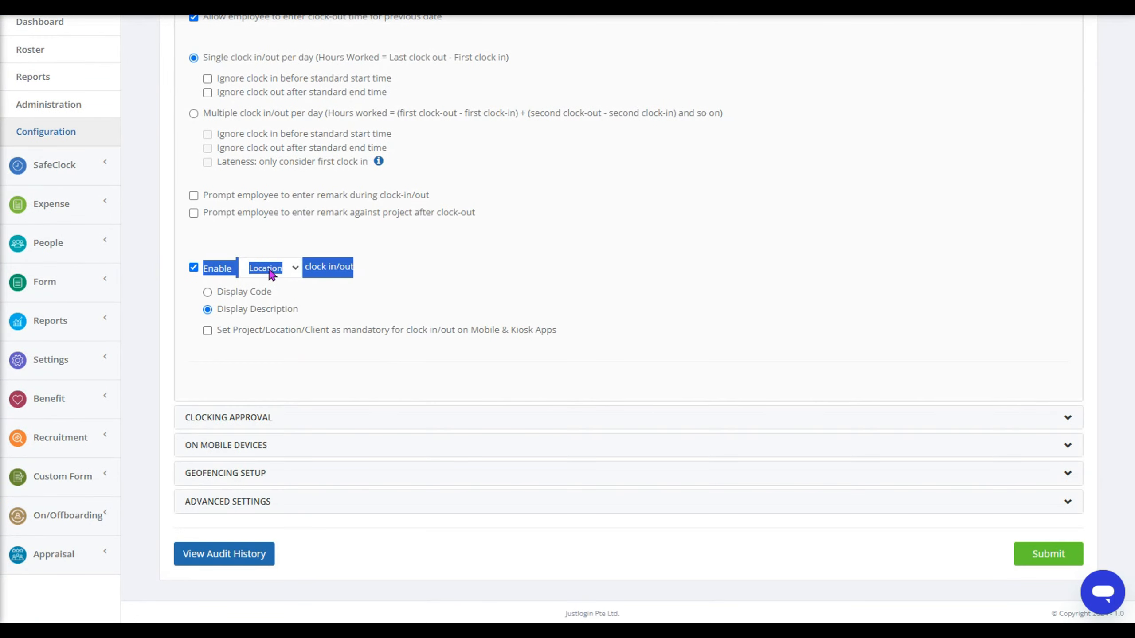
click(315, 287)
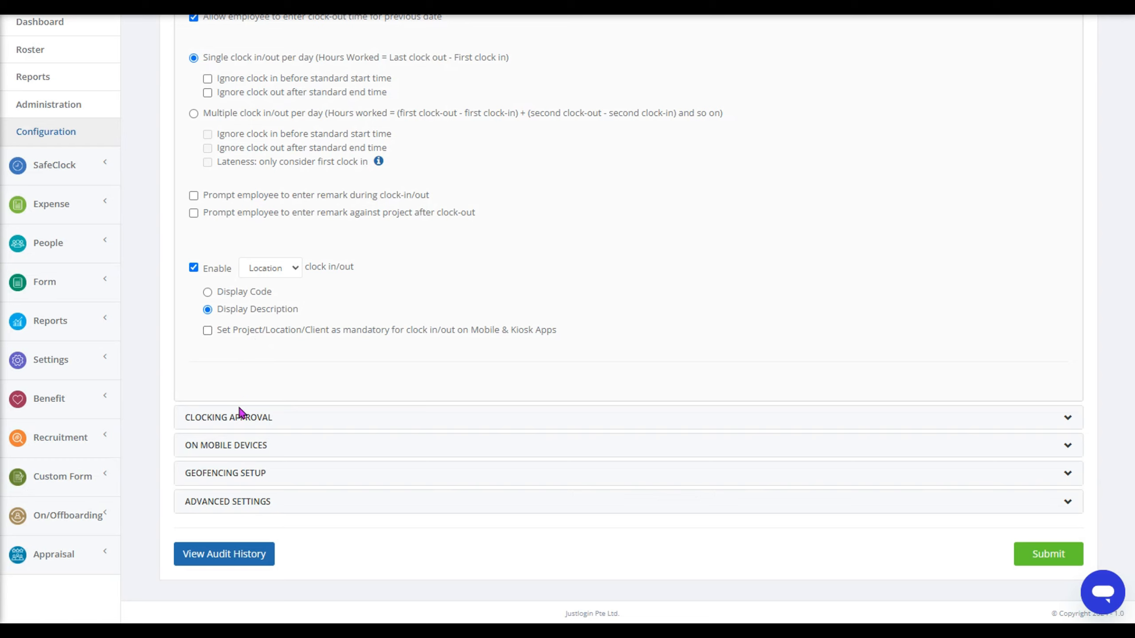
Expand Clocking Approval and review the attendance administrator, group administrator and workflow approval options, including who may submit timesheets
click(238, 424)
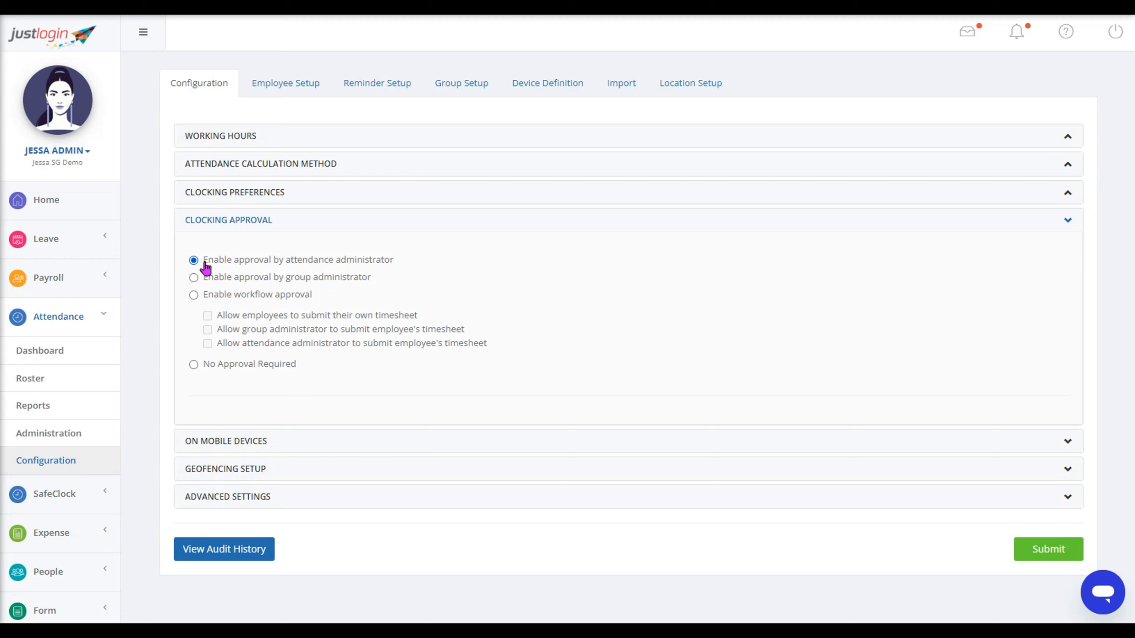
drag(203, 260, 402, 268)
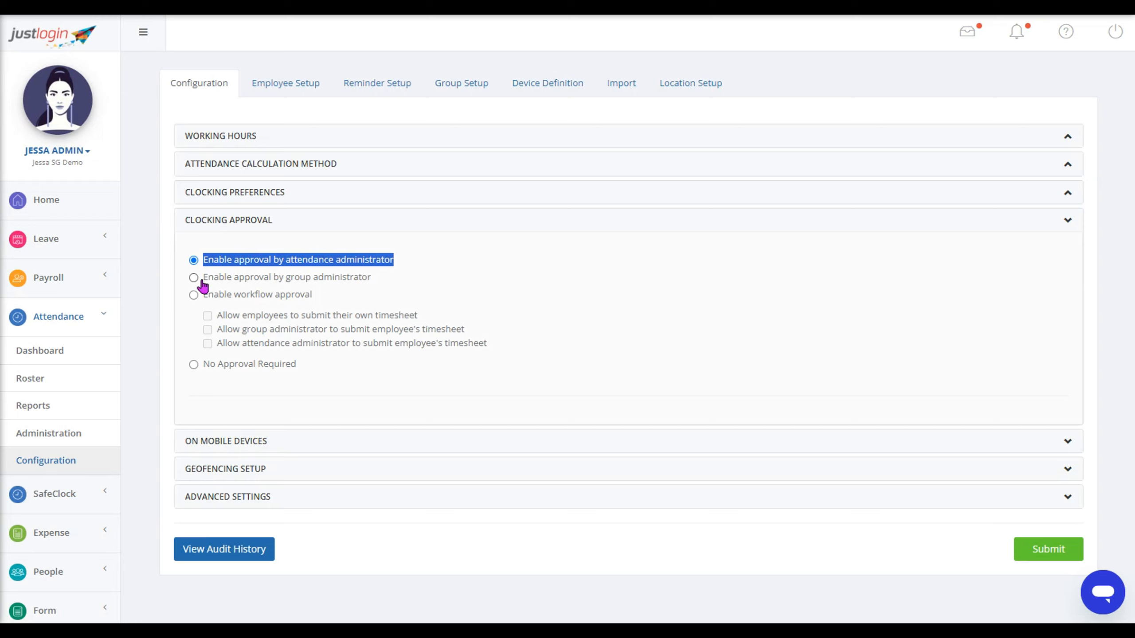
drag(202, 280, 373, 277)
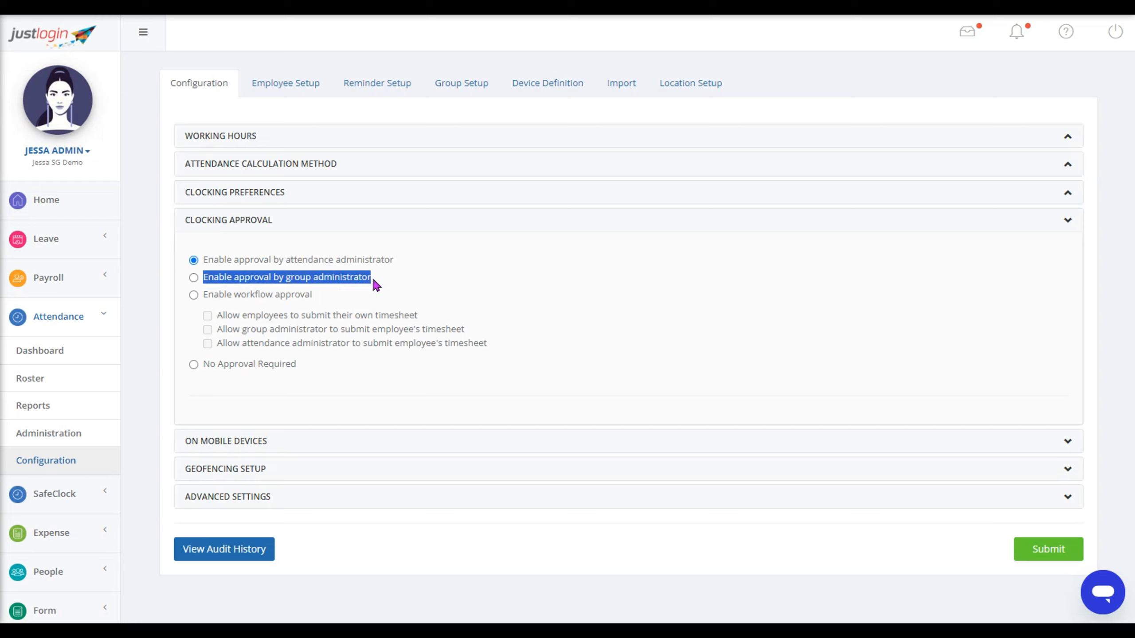
click(347, 280)
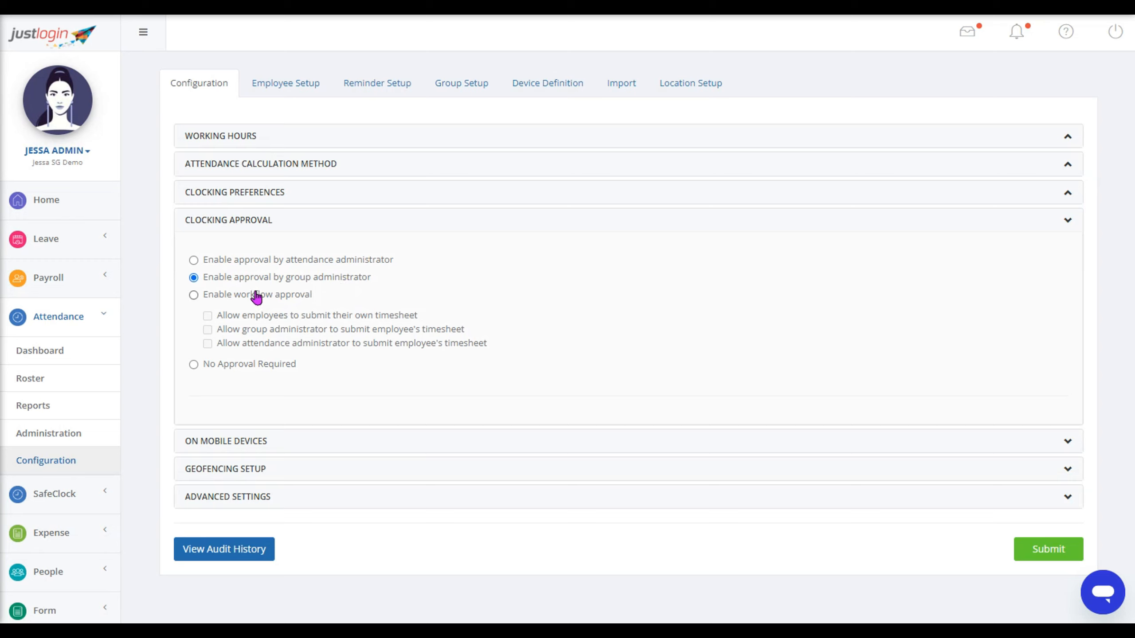
click(209, 299)
drag(209, 300, 331, 304)
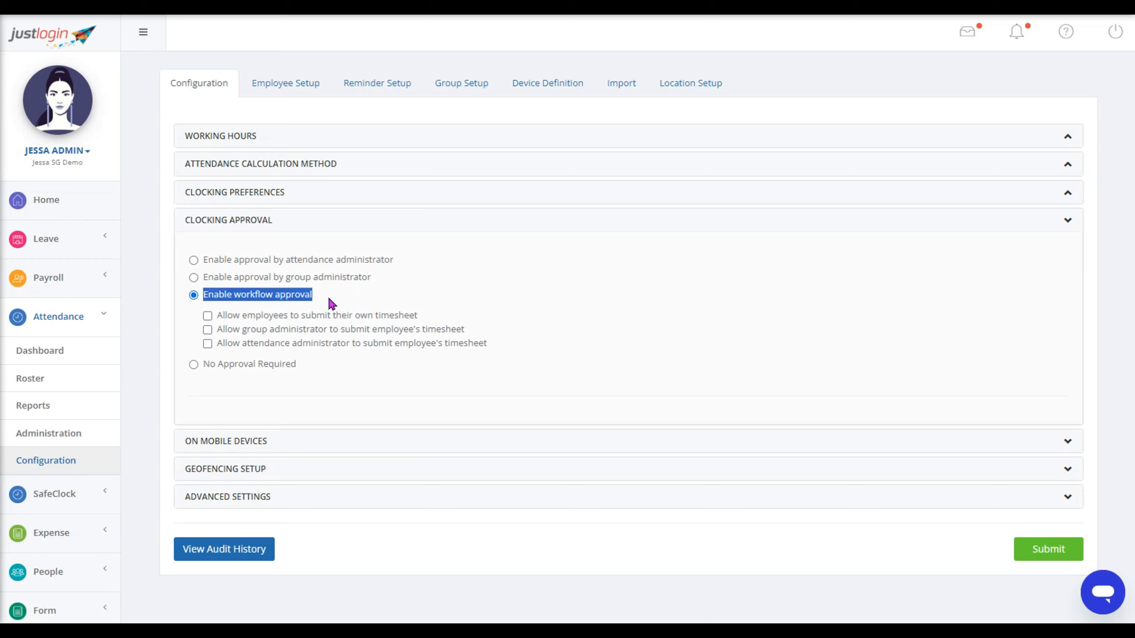
drag(217, 318, 454, 345)
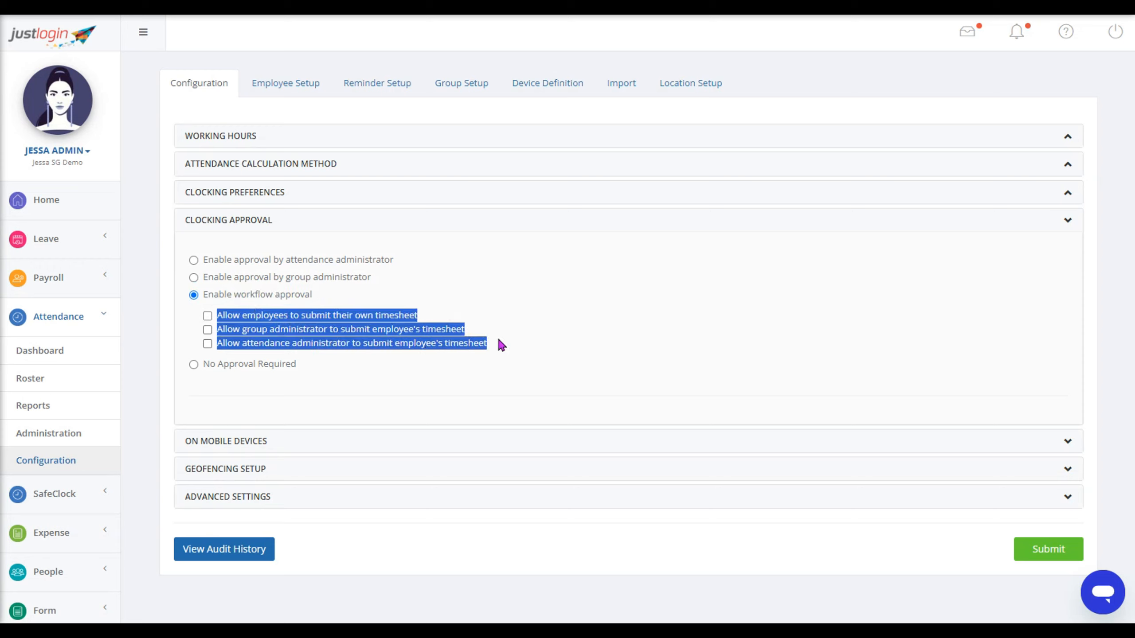
Set the clocking approval to No Approval Required
click(204, 367)
drag(208, 365, 300, 362)
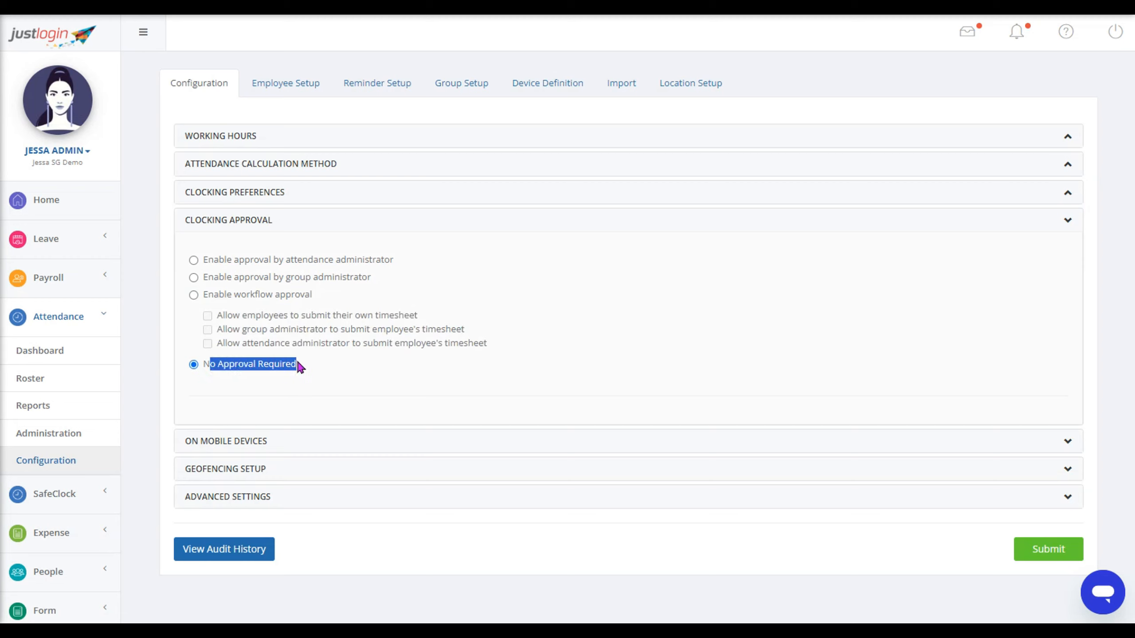
click(219, 366)
drag(216, 367, 287, 368)
Expand On Mobile Devices and review the face detection option and its exception for devices that do not support it
click(218, 442)
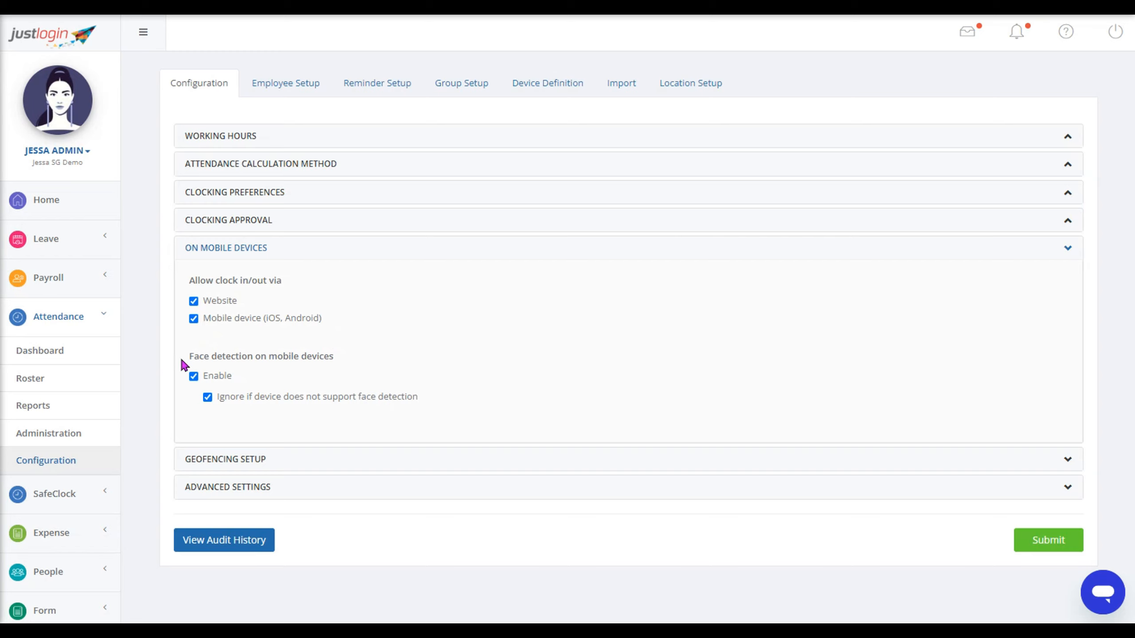
drag(185, 358, 353, 357)
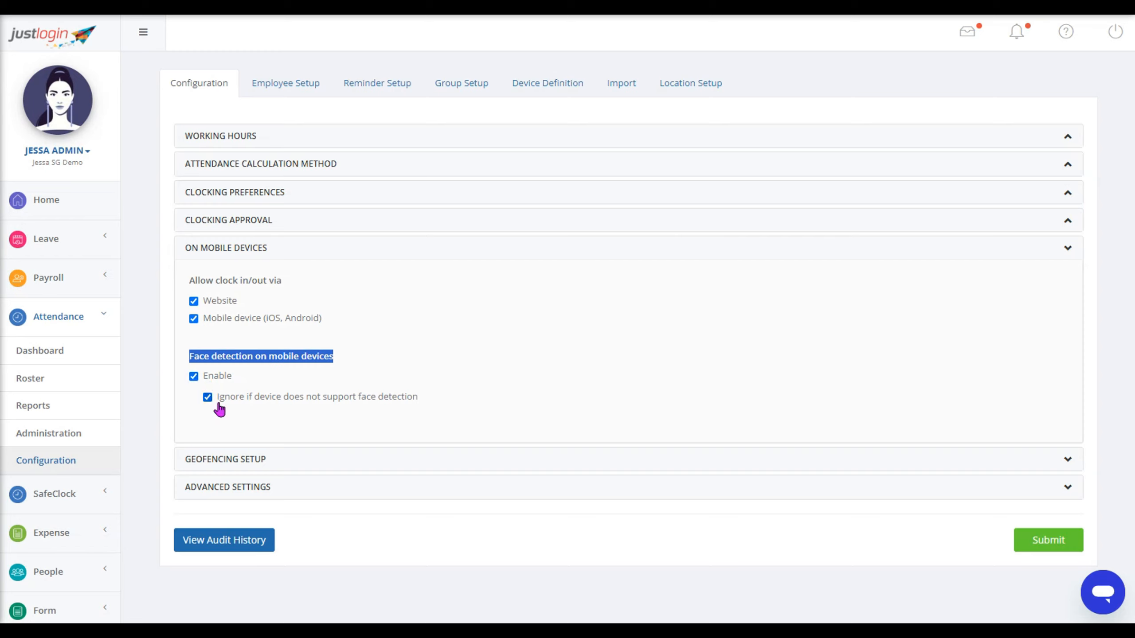
drag(214, 400, 418, 402)
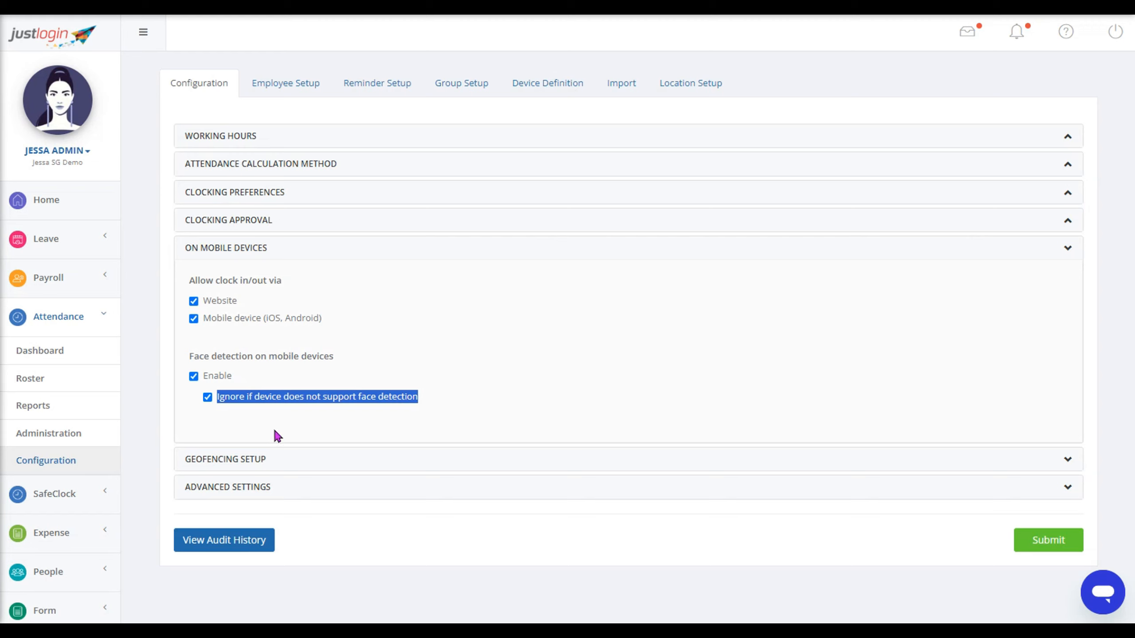
Expand Geofencing Setup, enable geofencing within 150 meters and require users to be within the geofence to clock in/out
click(257, 460)
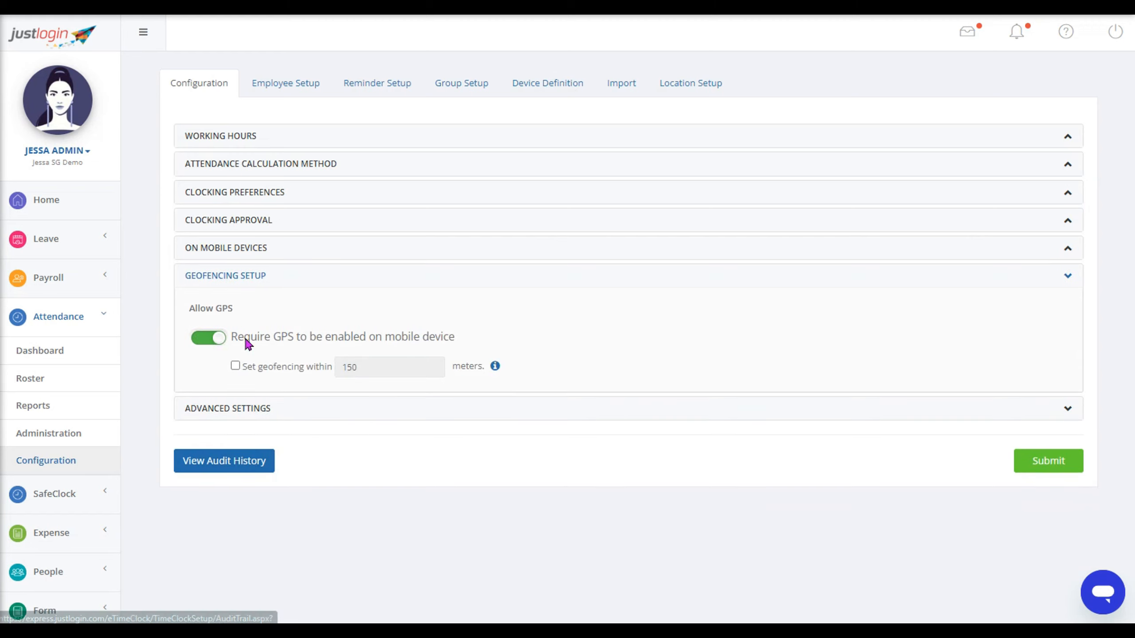
drag(230, 338, 470, 357)
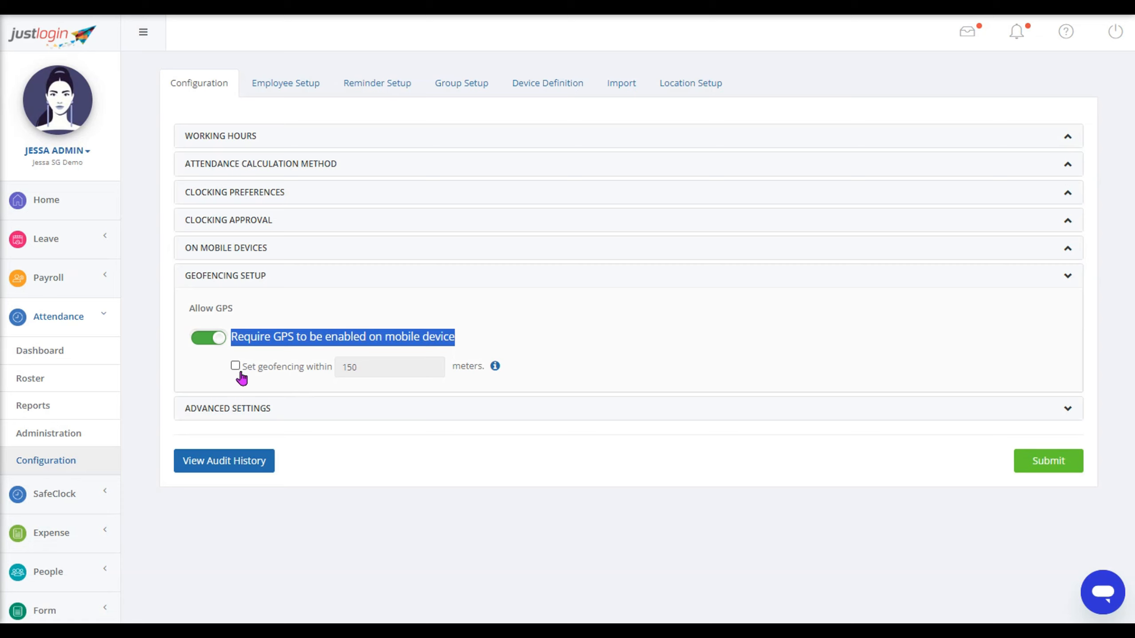
mouse_move(496, 368)
click(235, 366)
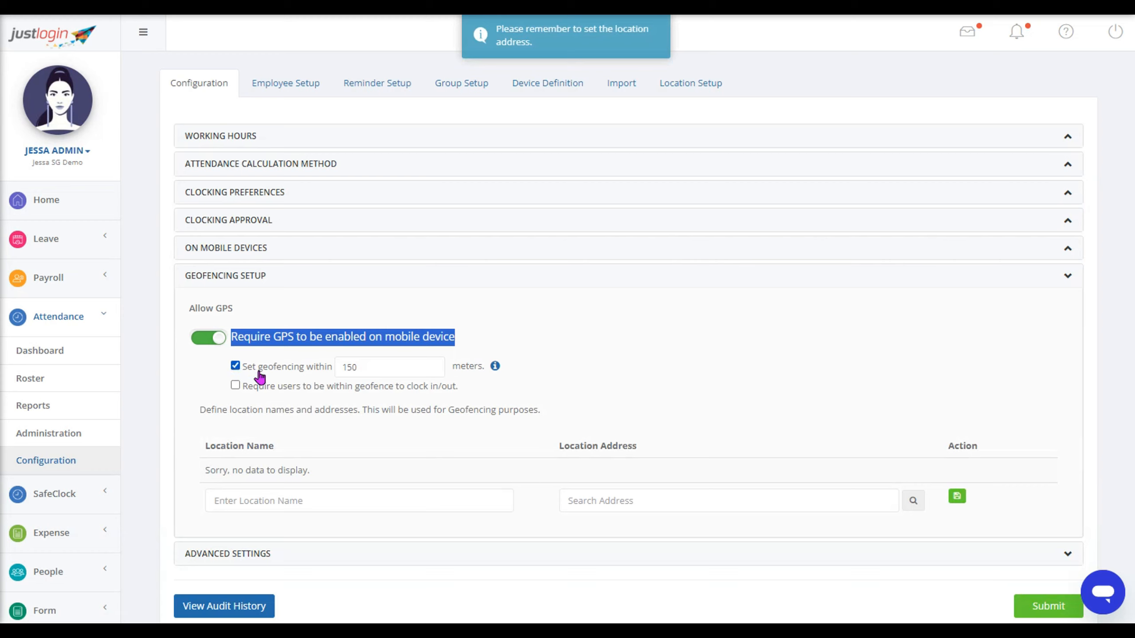
drag(378, 367, 343, 378)
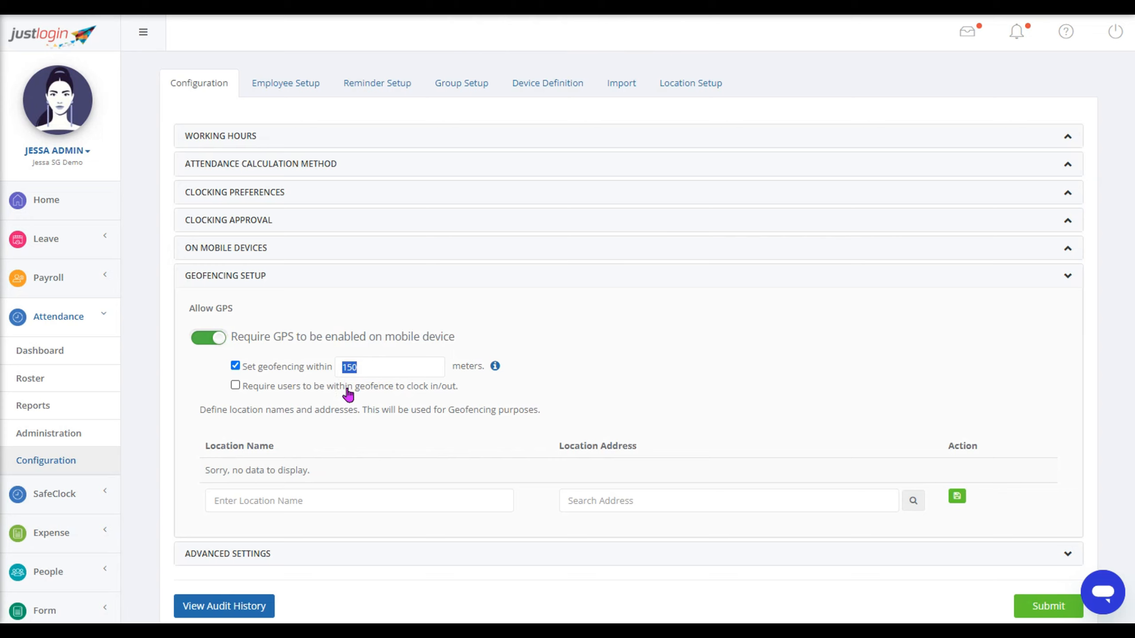
drag(240, 387, 465, 395)
click(235, 386)
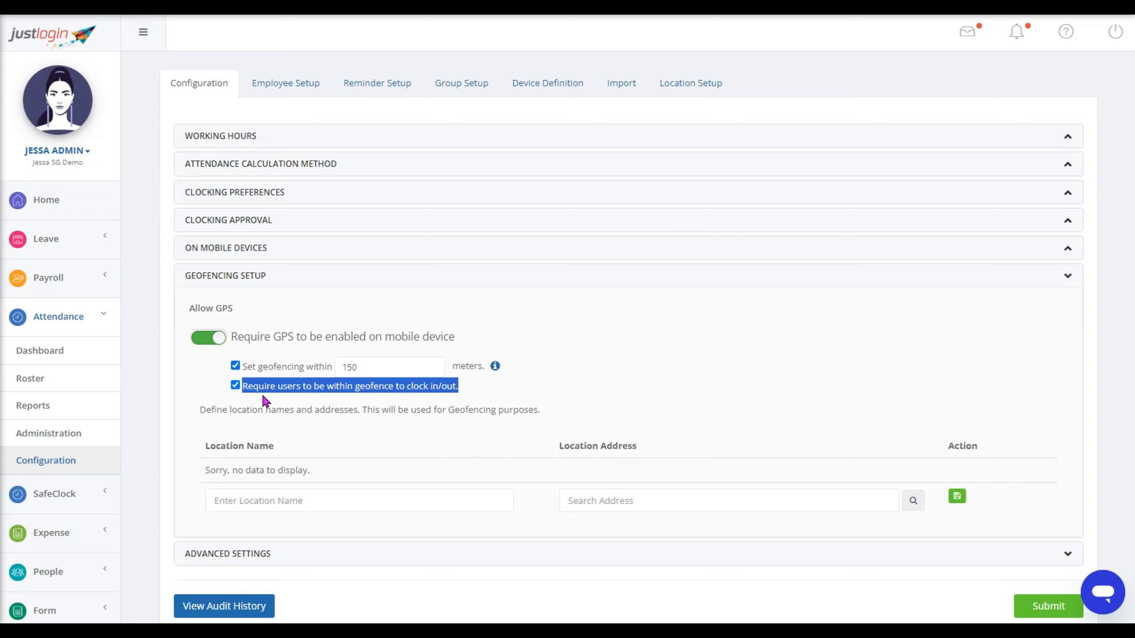
click(341, 501)
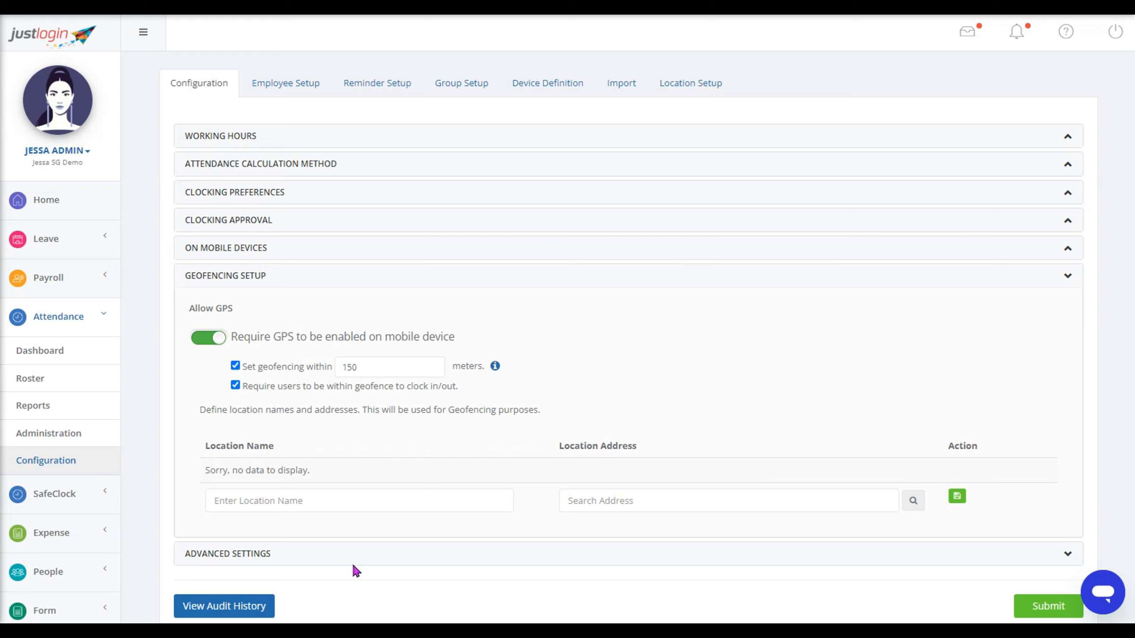
Expand Advanced Settings, review the Split Shift option and enable Site Assignment in Roster
click(227, 553)
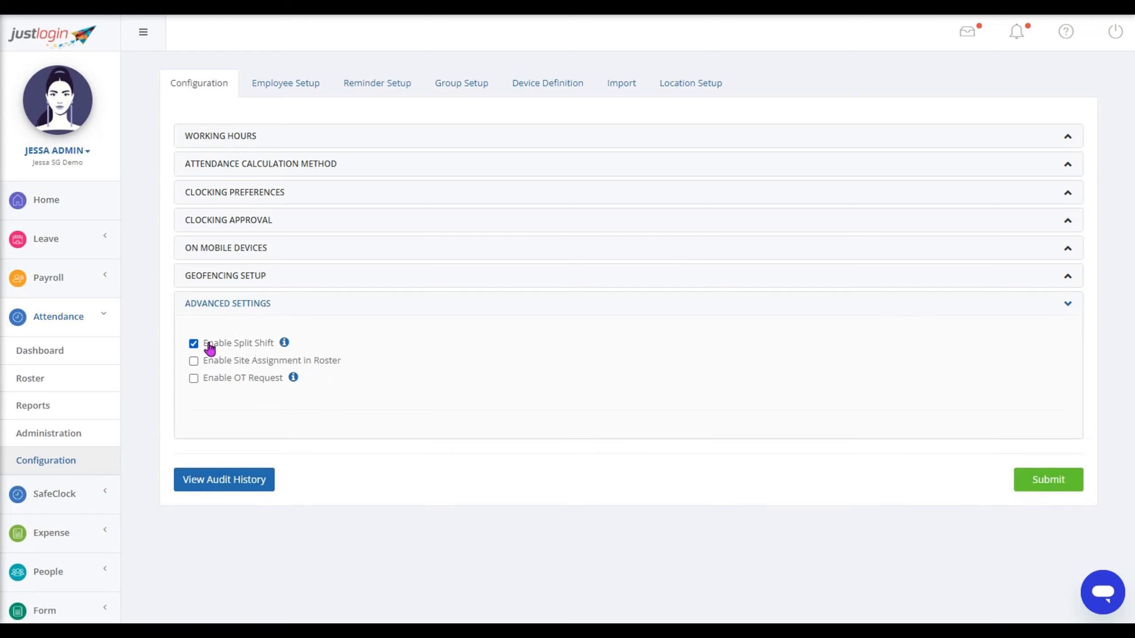
drag(202, 345, 282, 353)
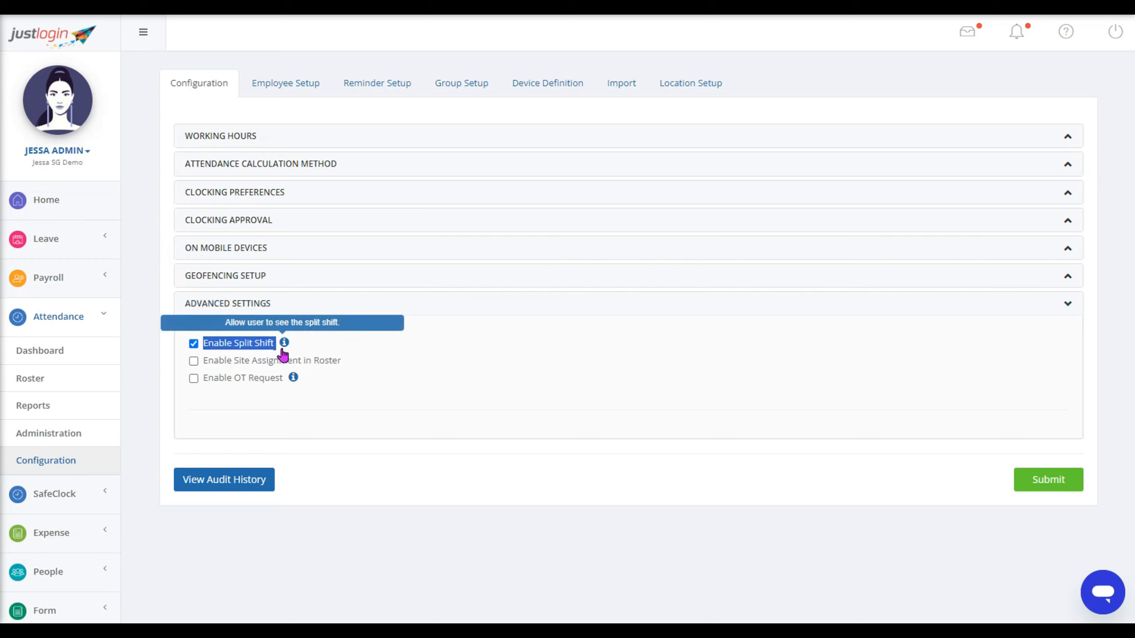
click(283, 353)
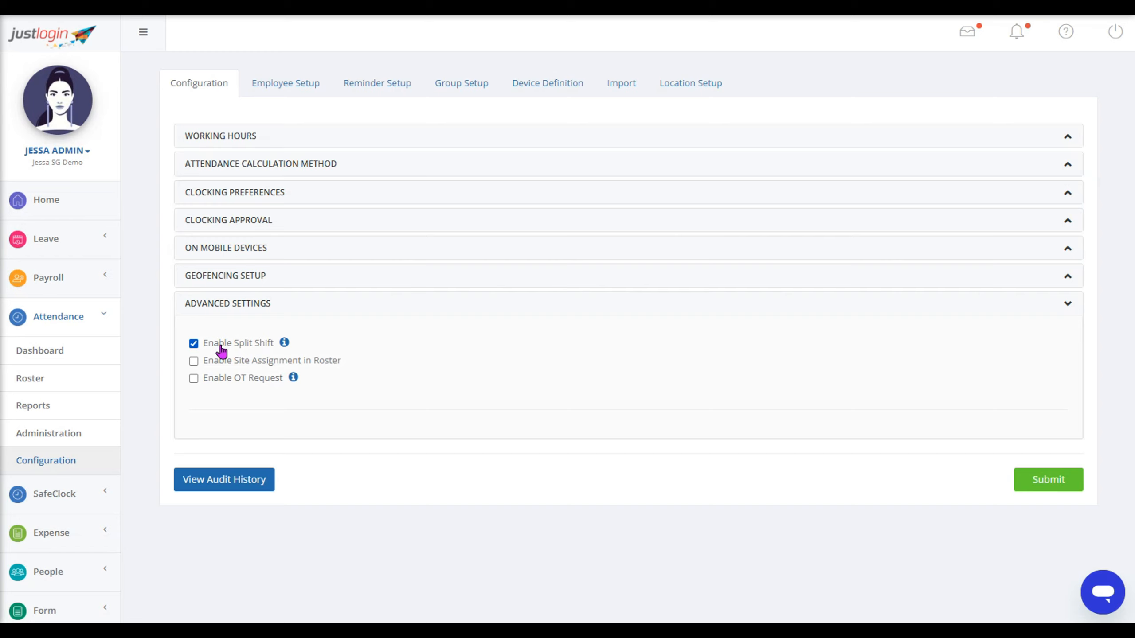
click(193, 361)
drag(203, 372, 358, 372)
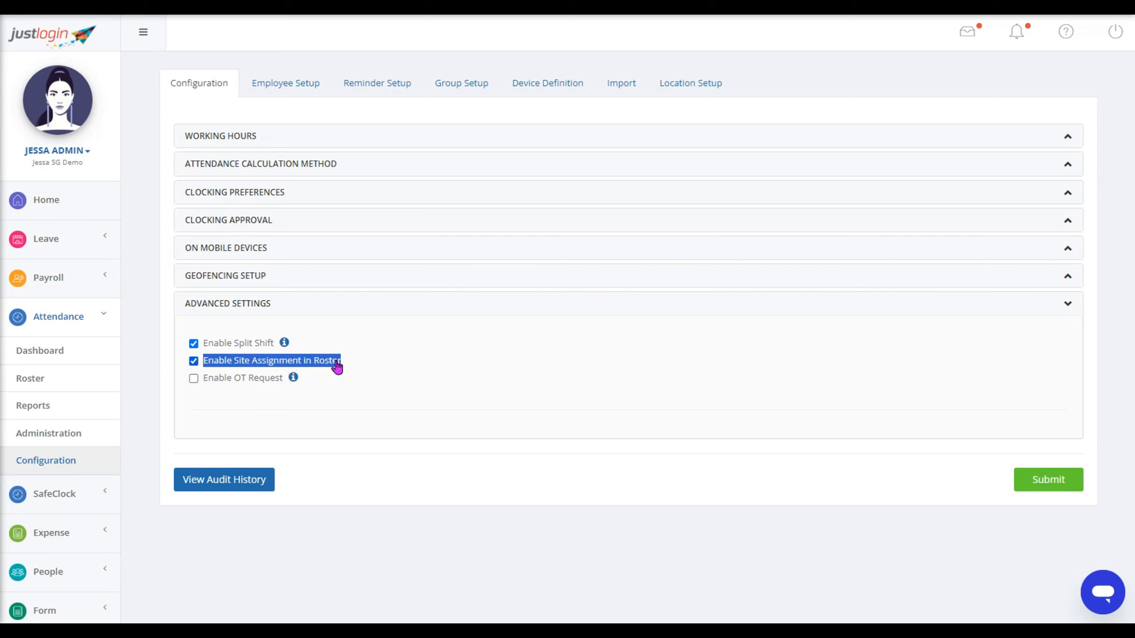
Enable OT Request in the advanced settings
click(195, 380)
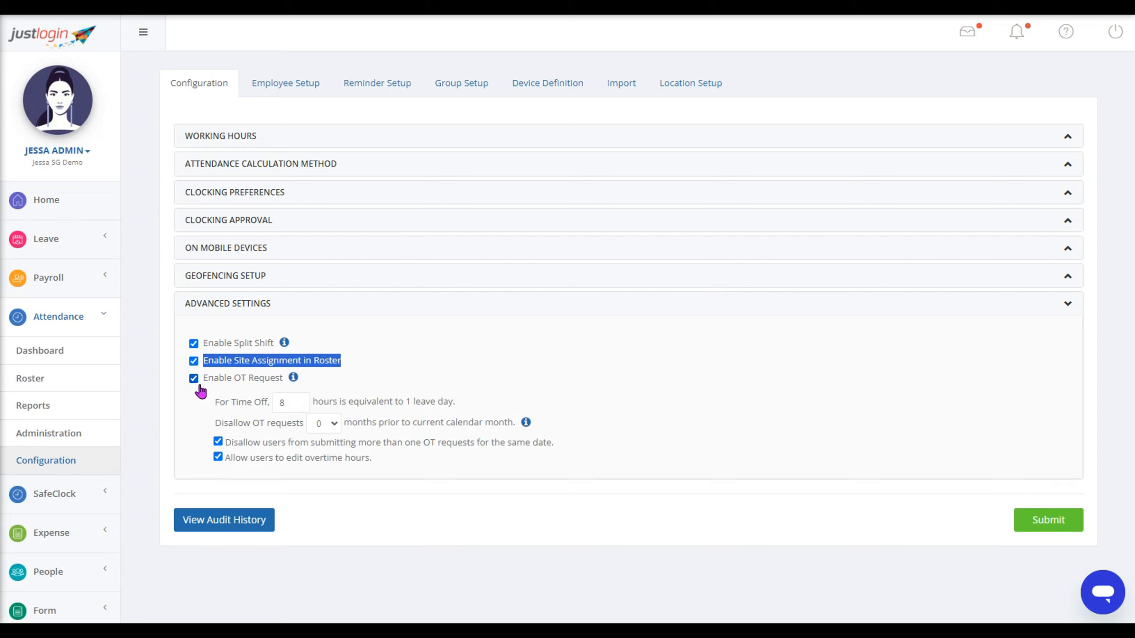
drag(202, 386, 313, 385)
mouse_move(295, 384)
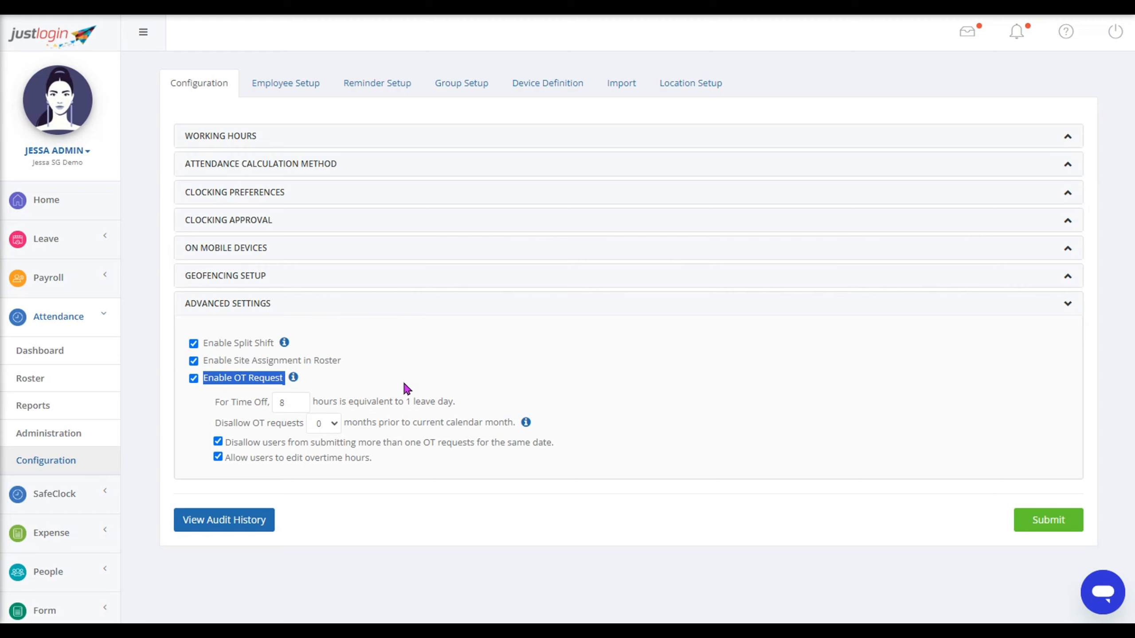
Reopen Clocking Approval and review the group administrator and workflow approval options
click(225, 220)
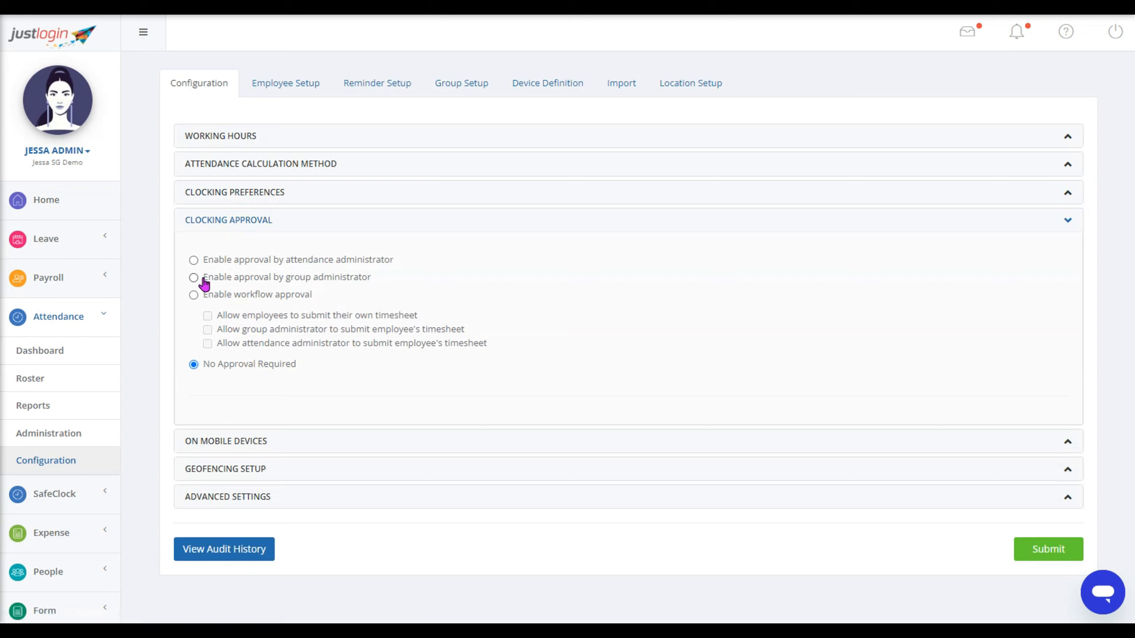
drag(207, 277, 367, 279)
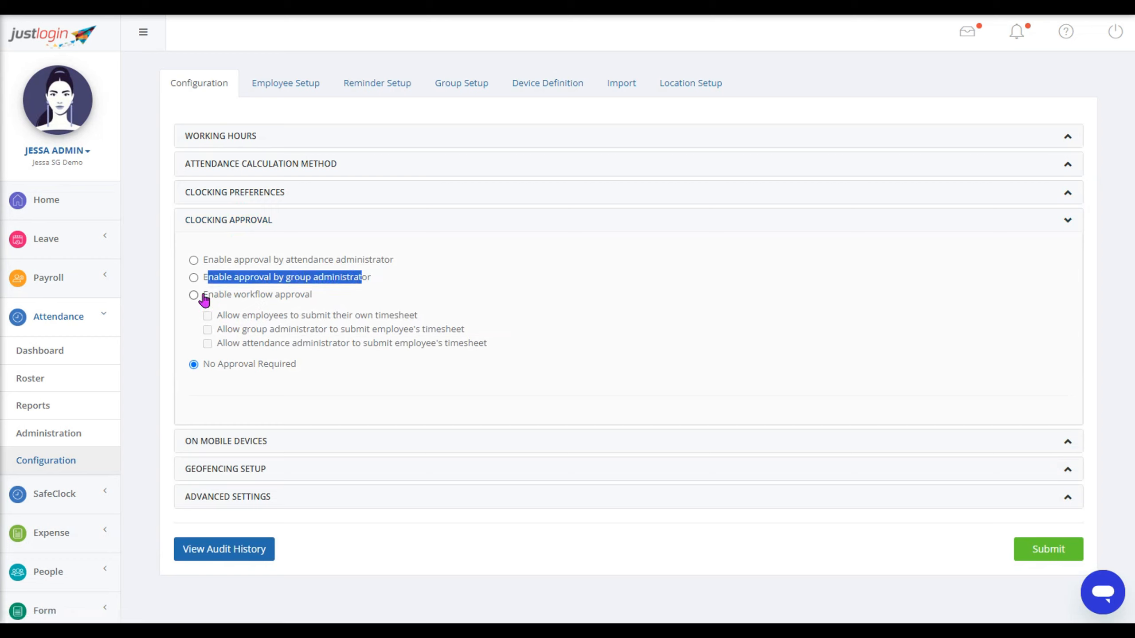
drag(203, 295, 320, 297)
Reopen Advanced Settings, check the Time Off hours equivalent to 1 leave day and submit the attendance configuration
click(230, 497)
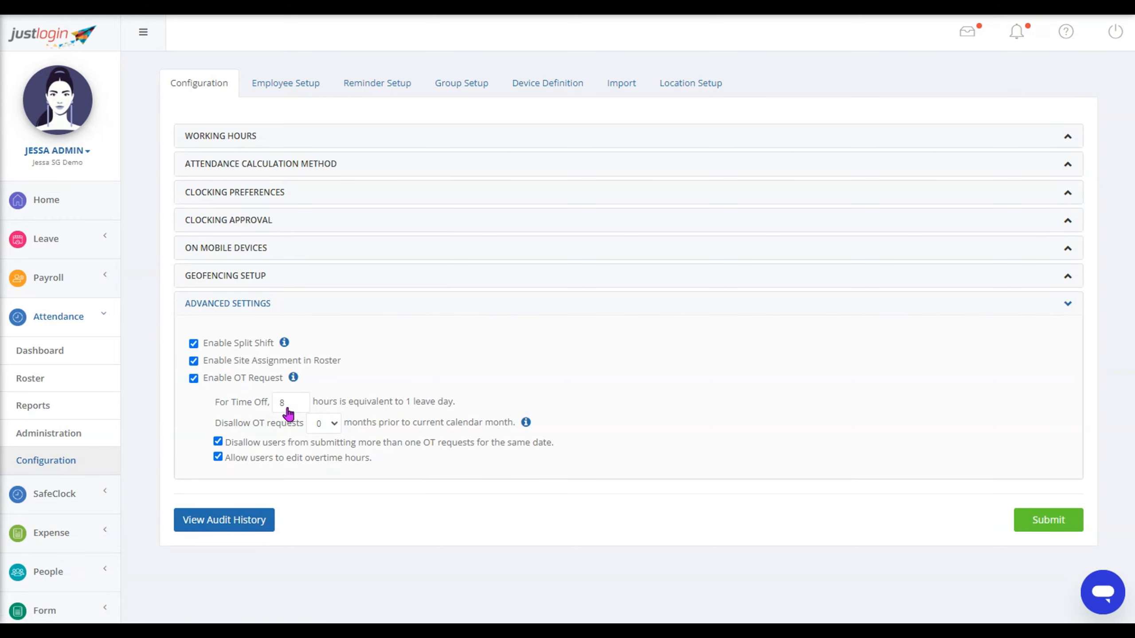
drag(291, 403, 280, 409)
click(1047, 533)
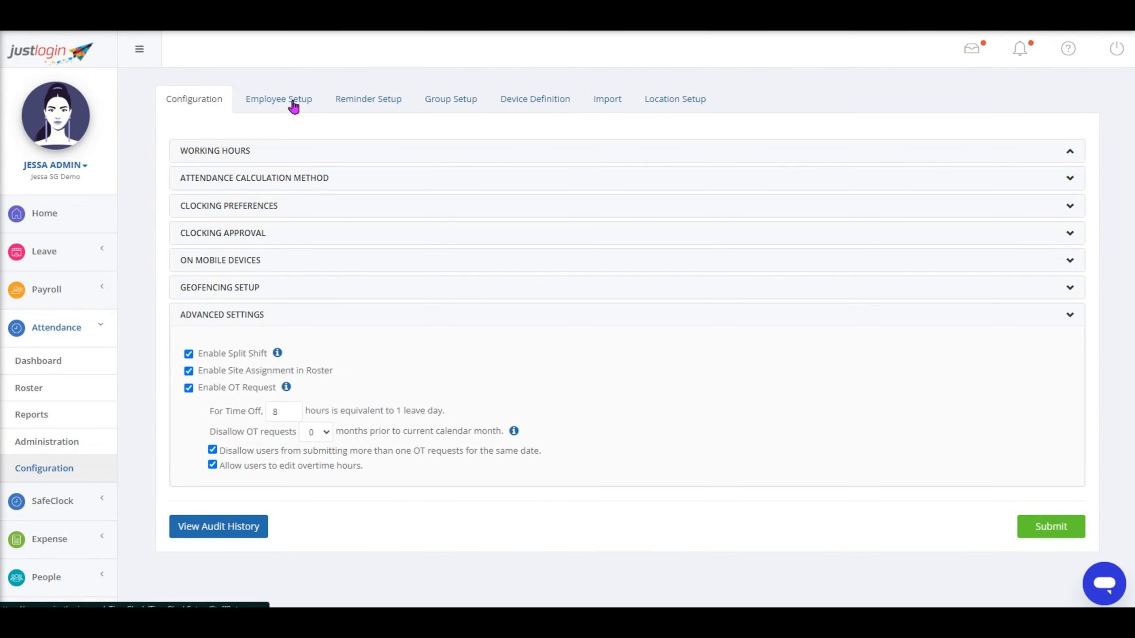
Go to Employee Setup, open the first listed attendance user for editing and review all of the row's editable fields
click(294, 107)
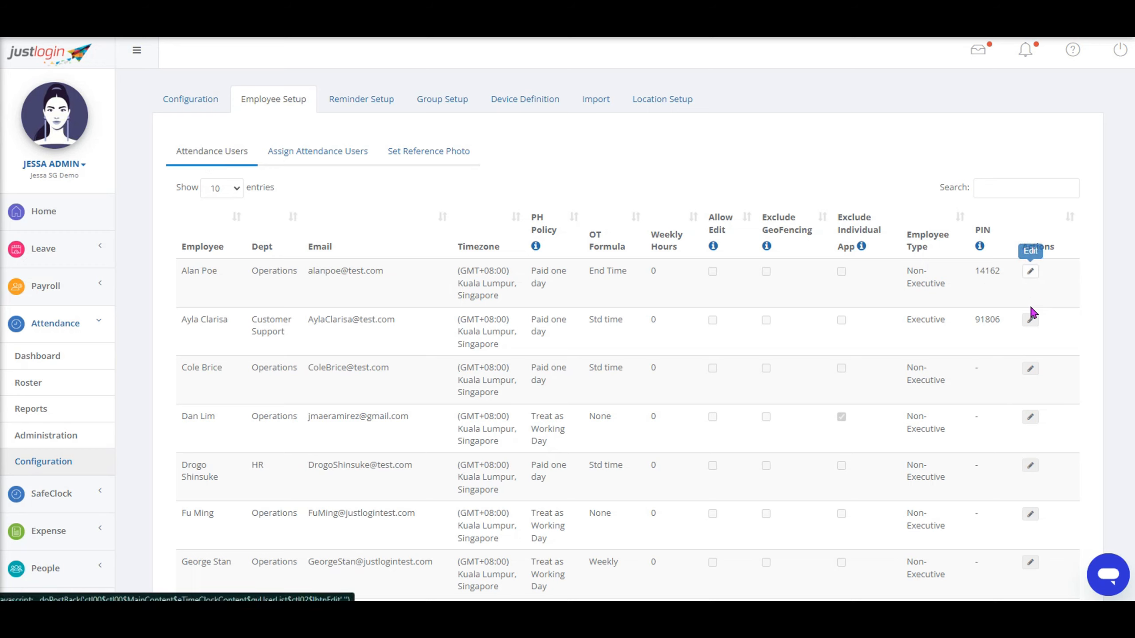
click(481, 272)
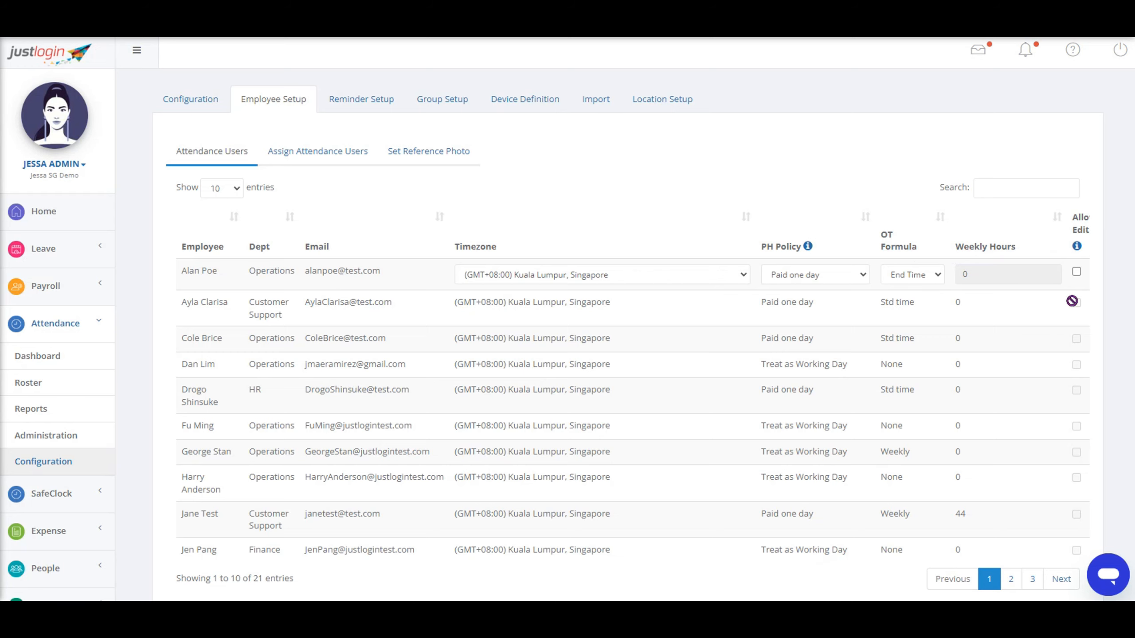
scroll(750, 372, down, 5)
drag(749, 348, 957, 363)
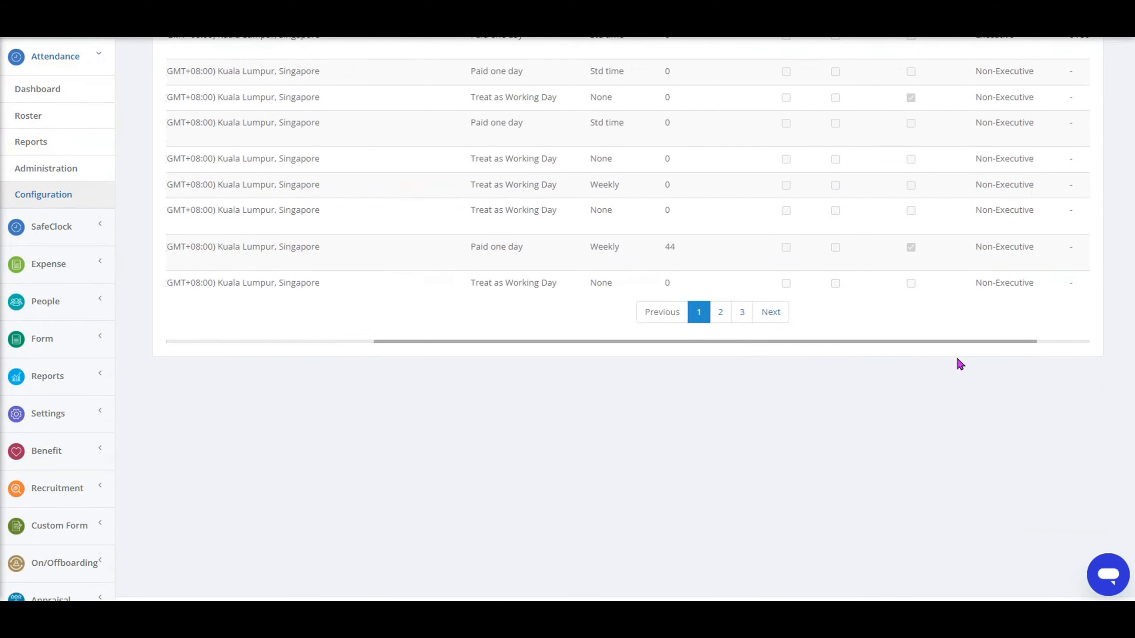
scroll(956, 364, up, 5)
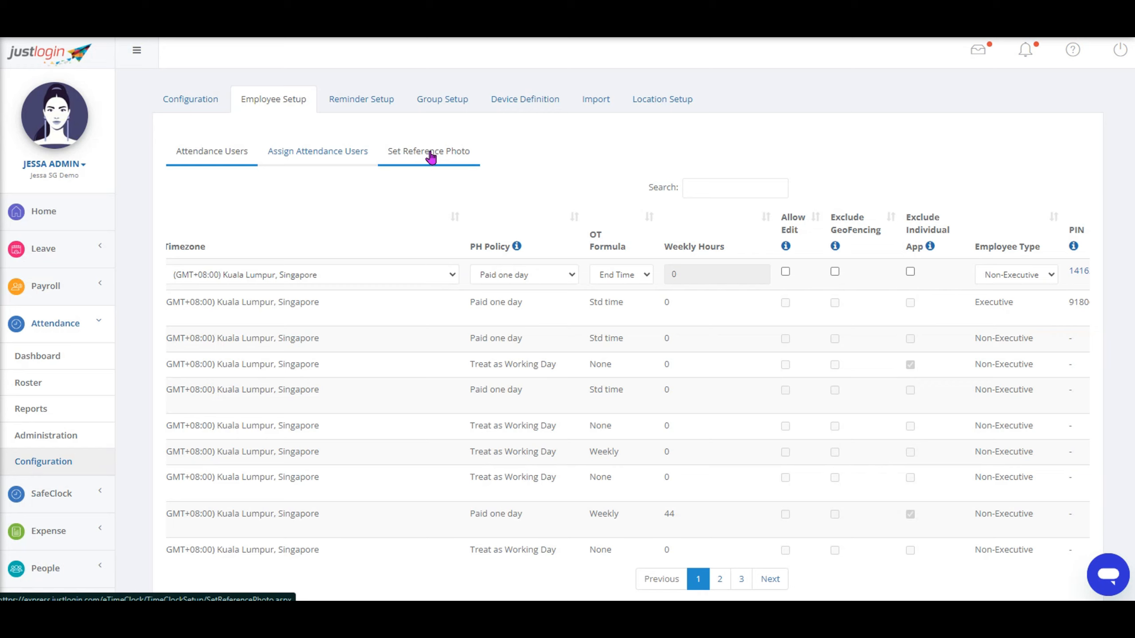
Open Reminder Setup, review the time choices for activating the clocking reminder, and go to the notification settings
click(363, 106)
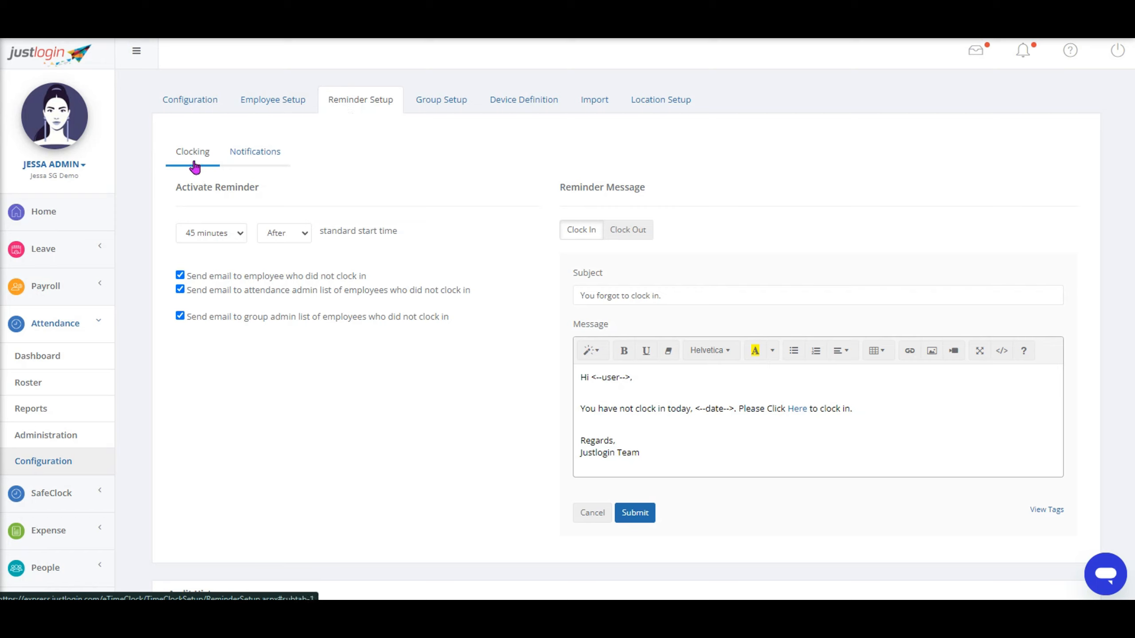
click(218, 236)
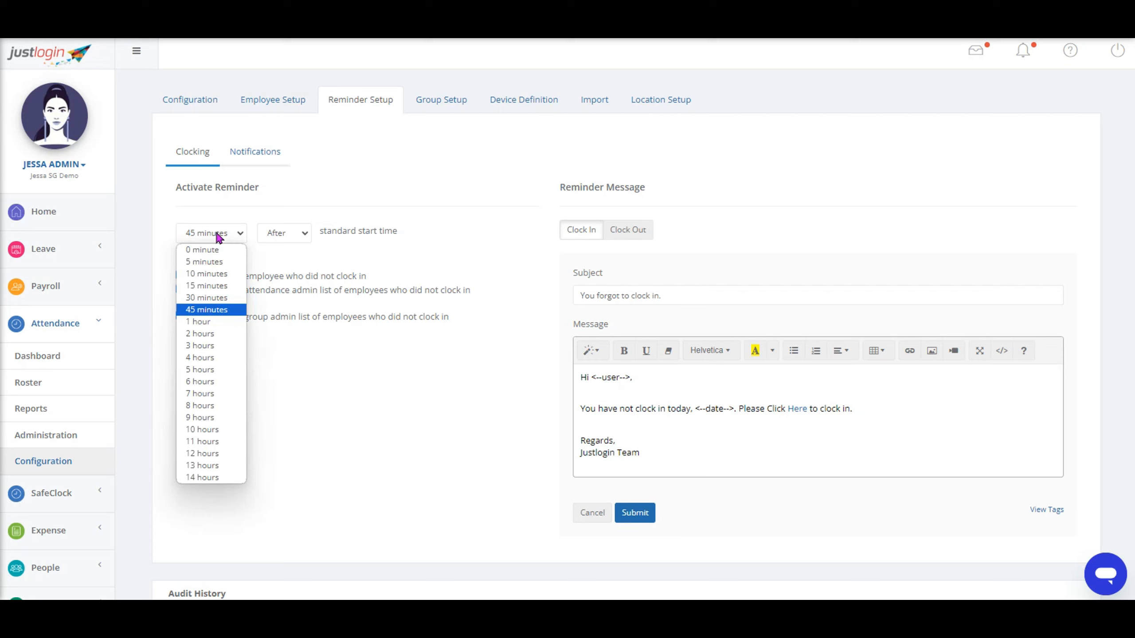
click(219, 236)
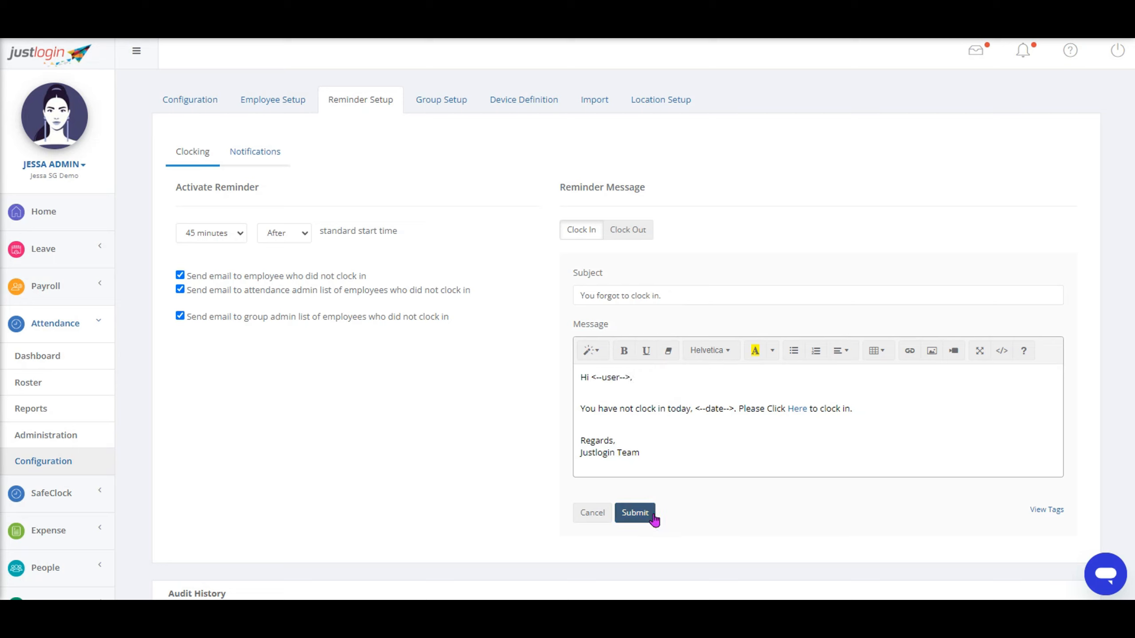
click(254, 152)
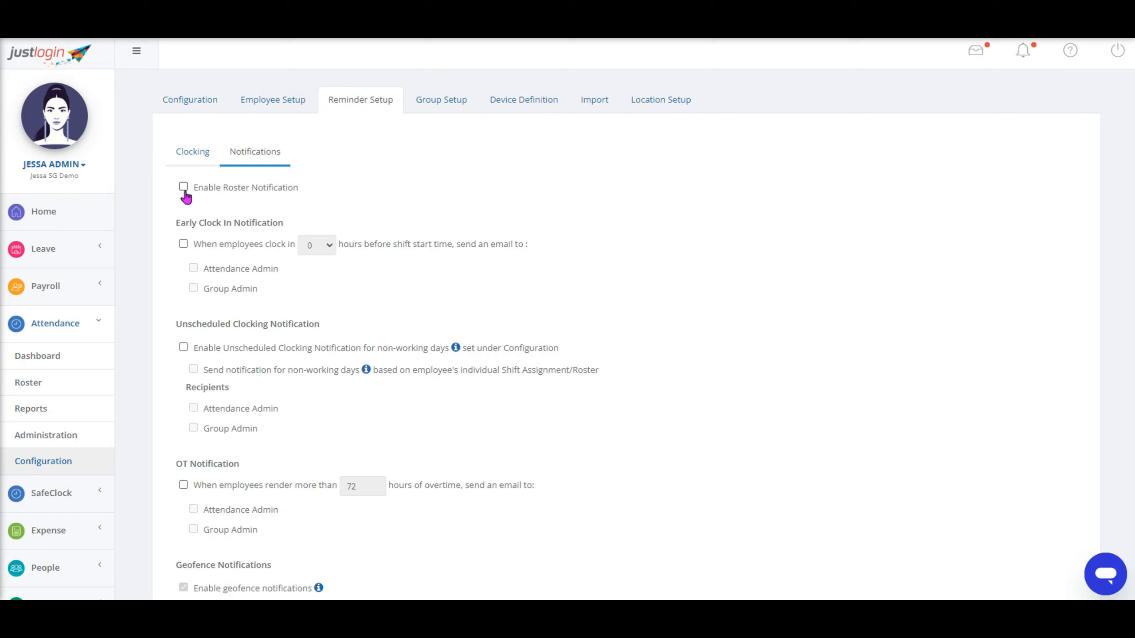
Enable Roster Notification
click(183, 187)
drag(192, 190, 311, 193)
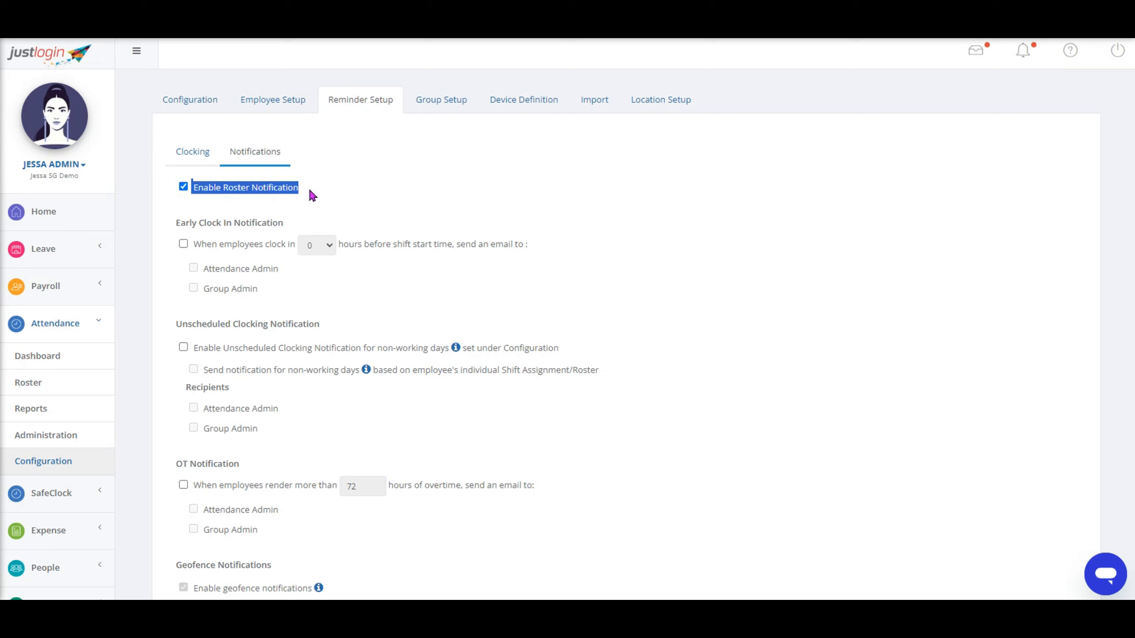
click(311, 195)
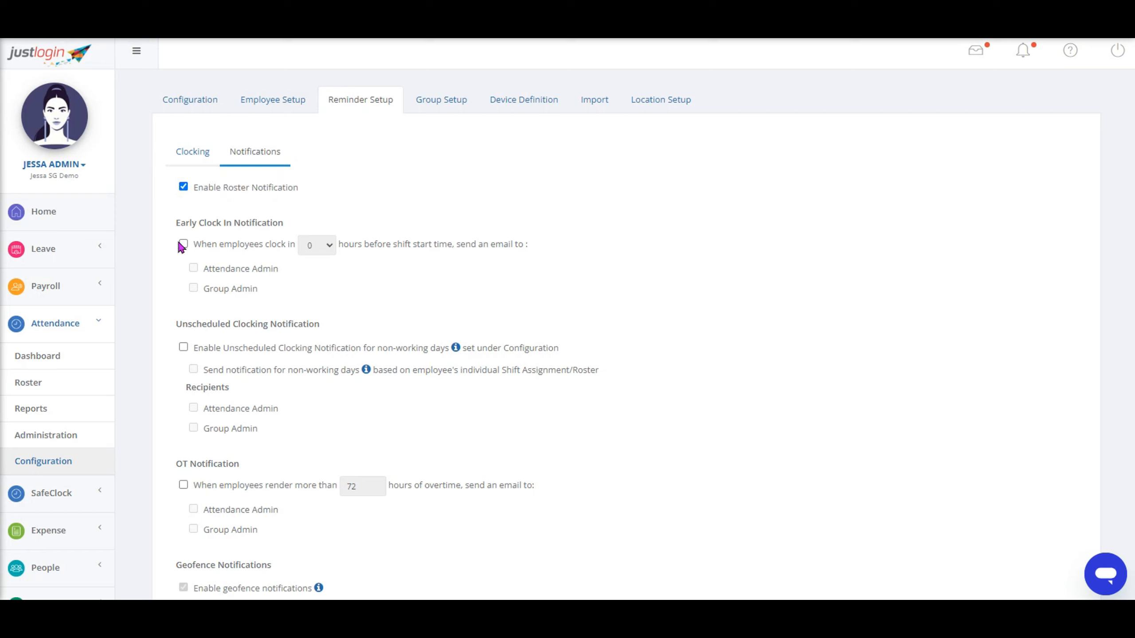
Enable the Early Clock In Notification for clocking in 2 hours before shift start, with Attendance Admin as recipient
drag(171, 224, 286, 217)
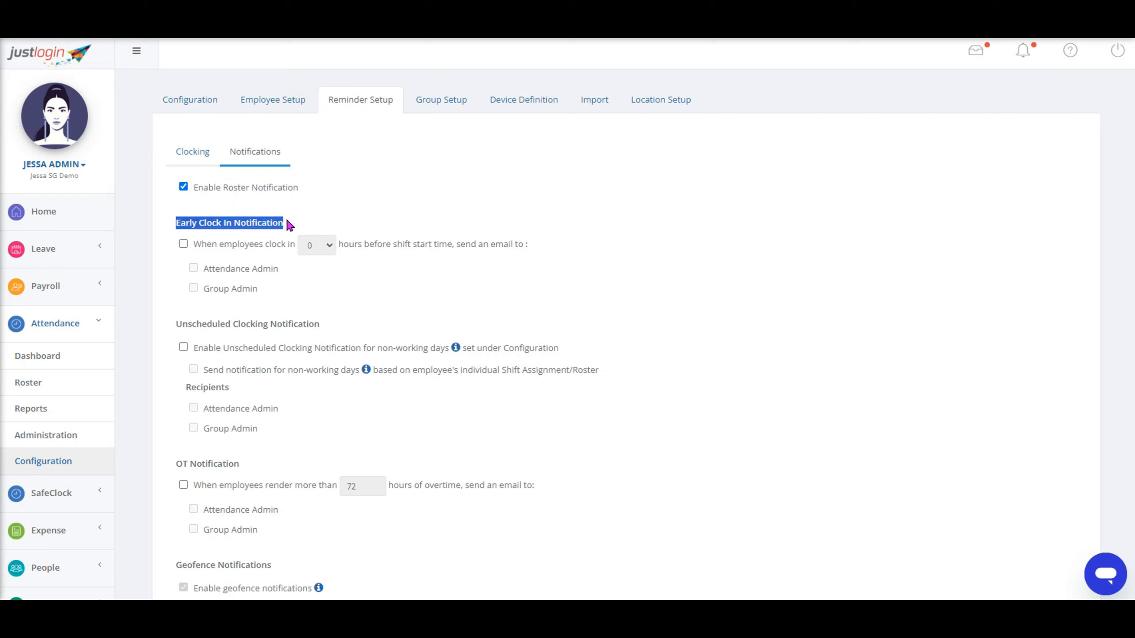
click(183, 245)
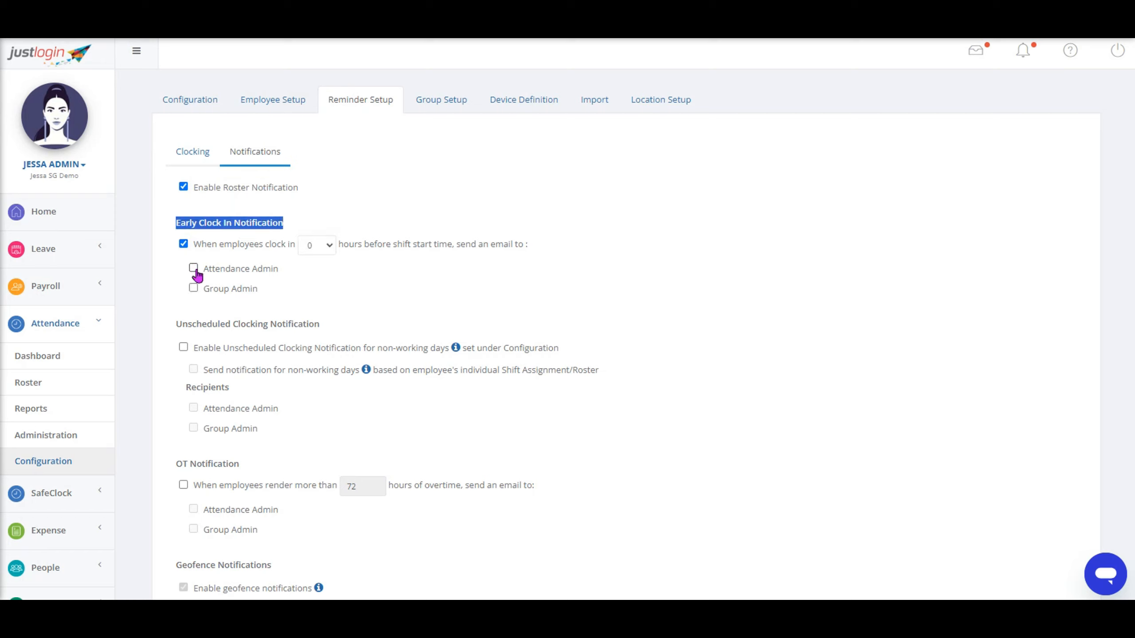
click(308, 245)
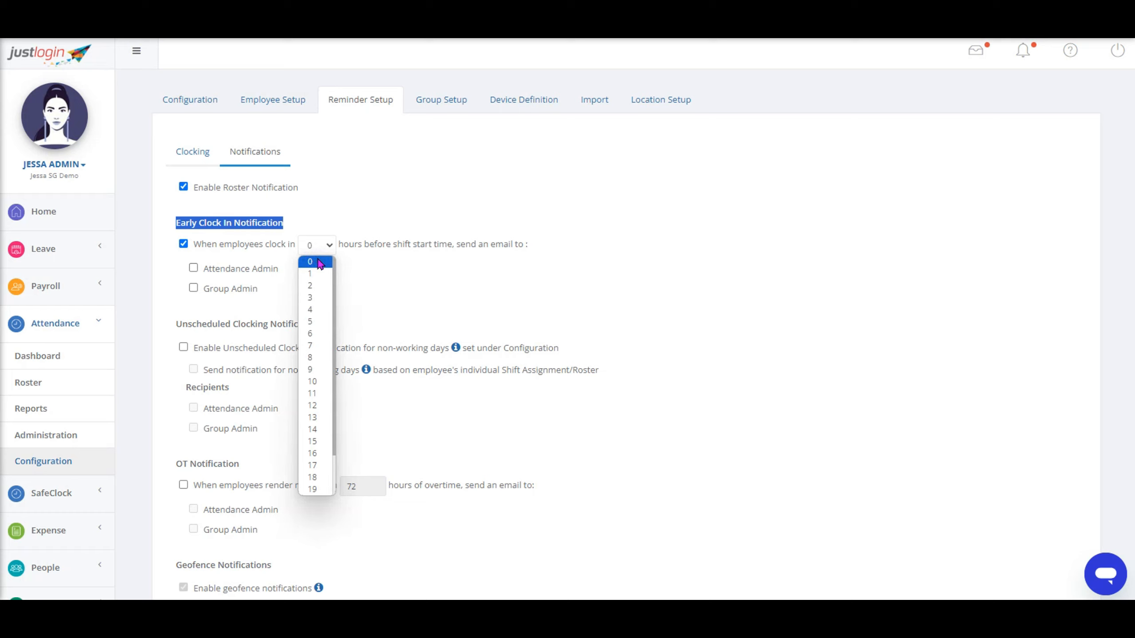
click(319, 285)
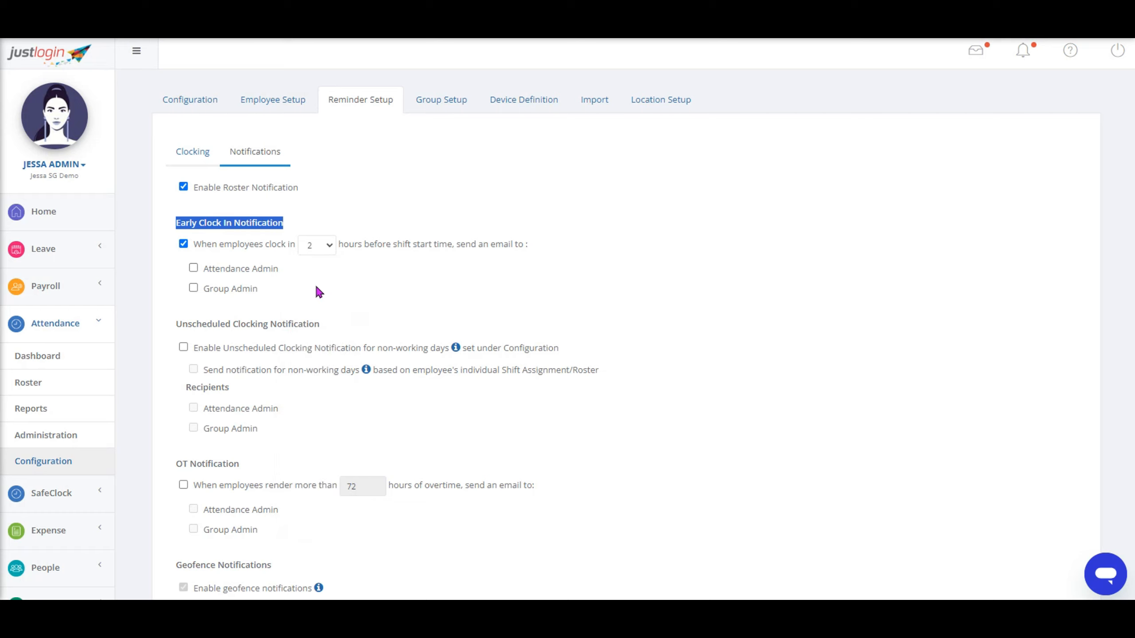
click(193, 270)
Enable Unscheduled Clocking Notification for non-working days, including those based on individual Shift Assignment/Roster, with Attendance Admin as recipient
drag(175, 331, 332, 329)
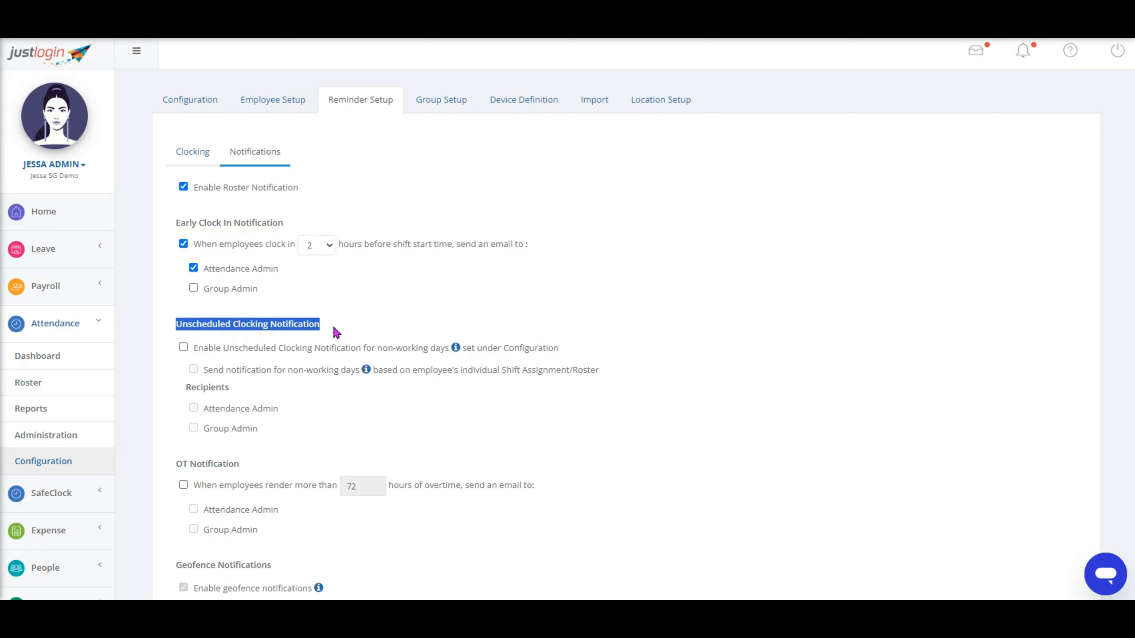
click(183, 349)
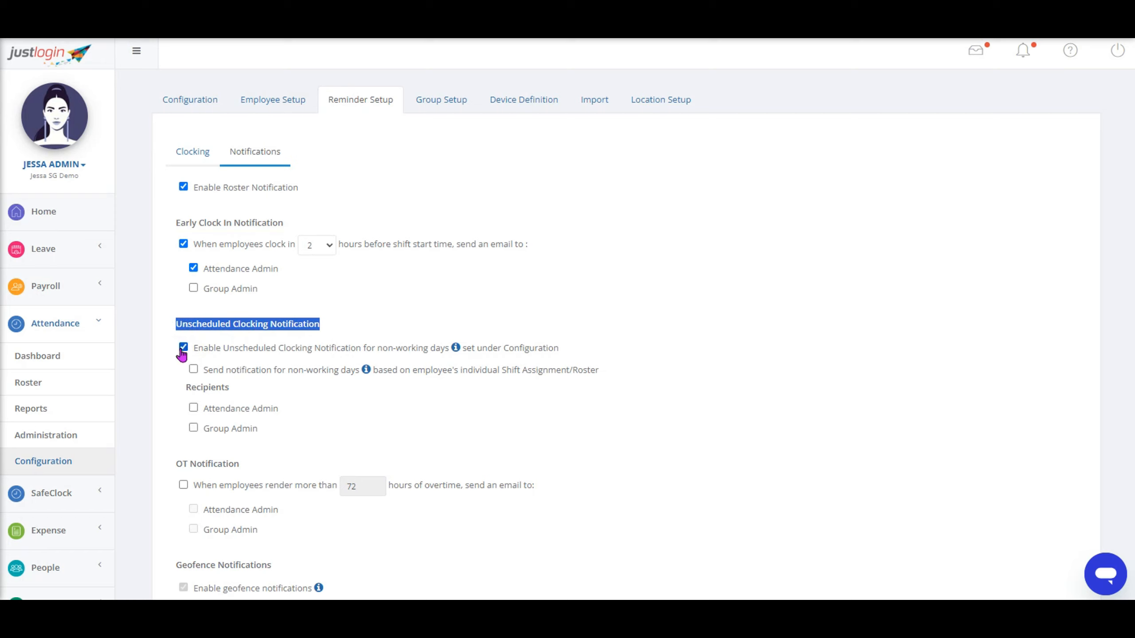
click(192, 370)
click(193, 409)
drag(200, 408, 282, 406)
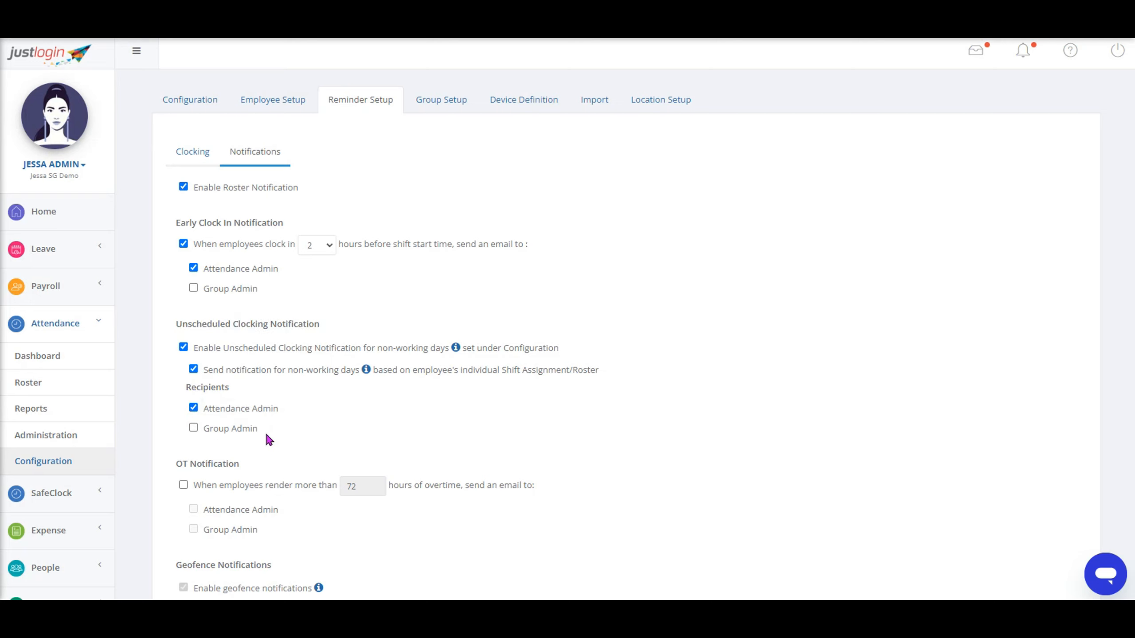
Enable the OT Notification with Attendance Admin as recipient and save the notification settings
scroll(198, 432, down, 2)
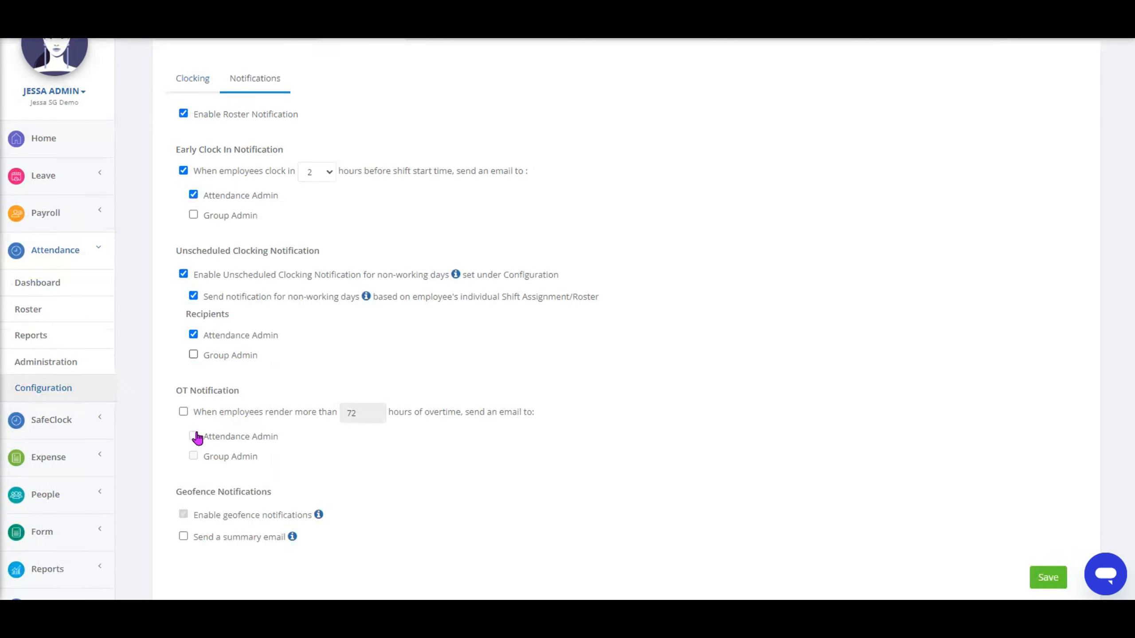
scroll(198, 438, down, 5)
drag(173, 196, 240, 200)
click(183, 218)
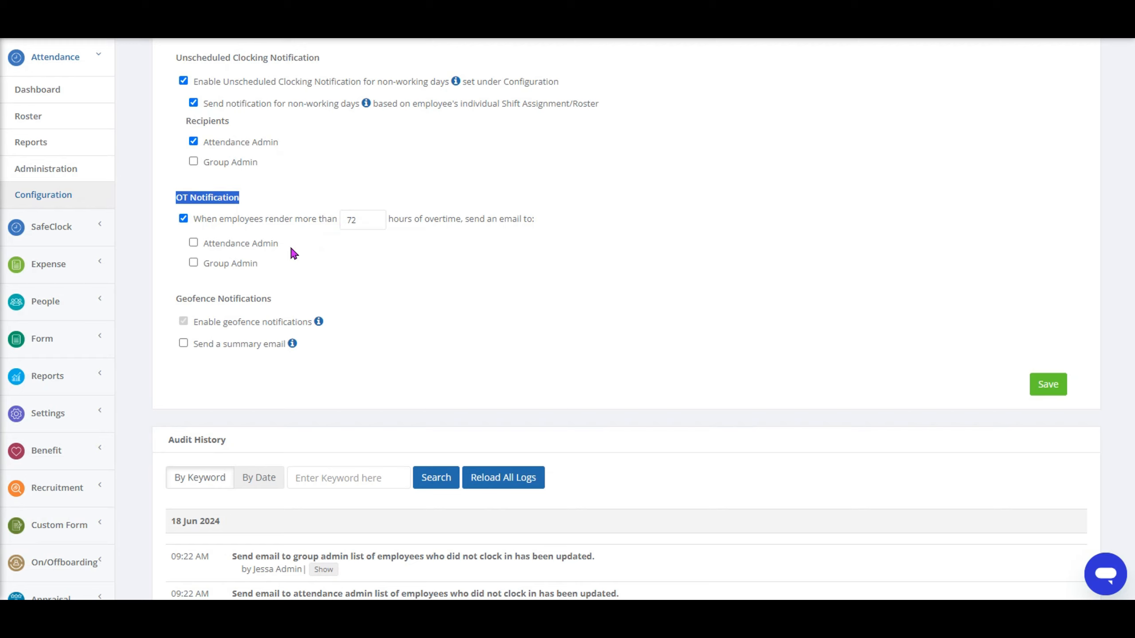
click(193, 243)
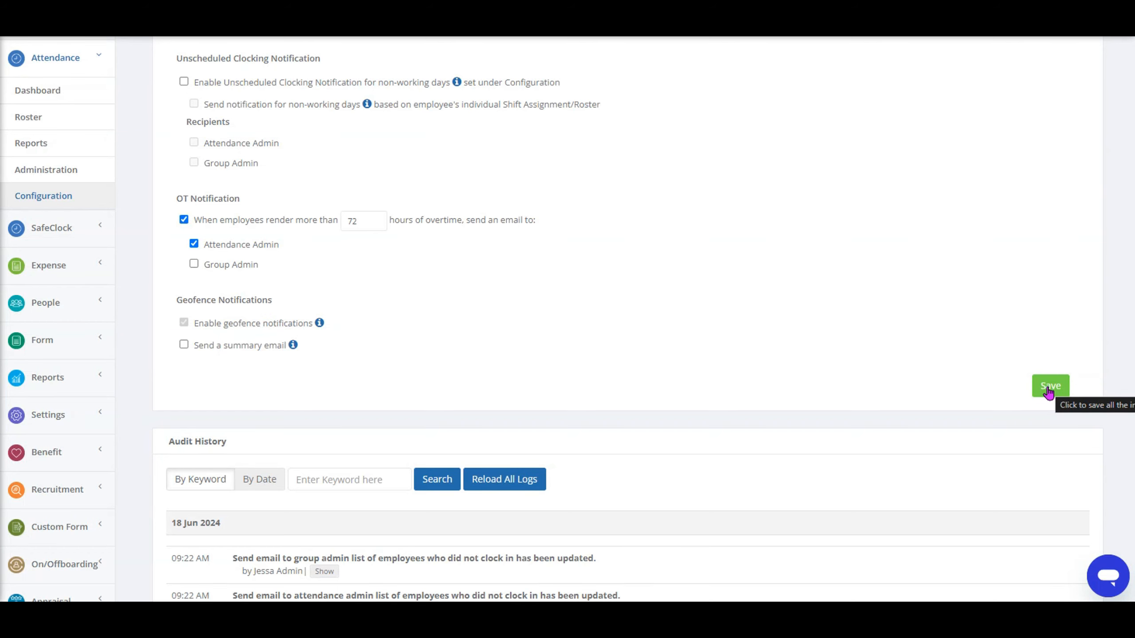
click(1048, 389)
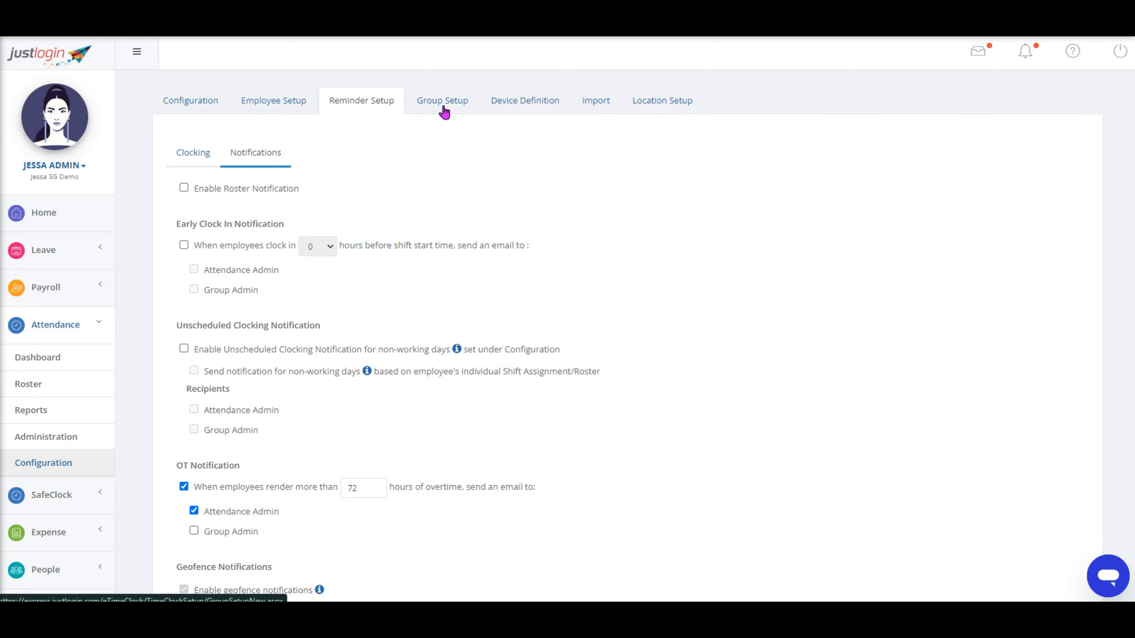
In Group Setup, add group S1 with the description Sales Team and assign the first listed employee as its group admin
click(443, 101)
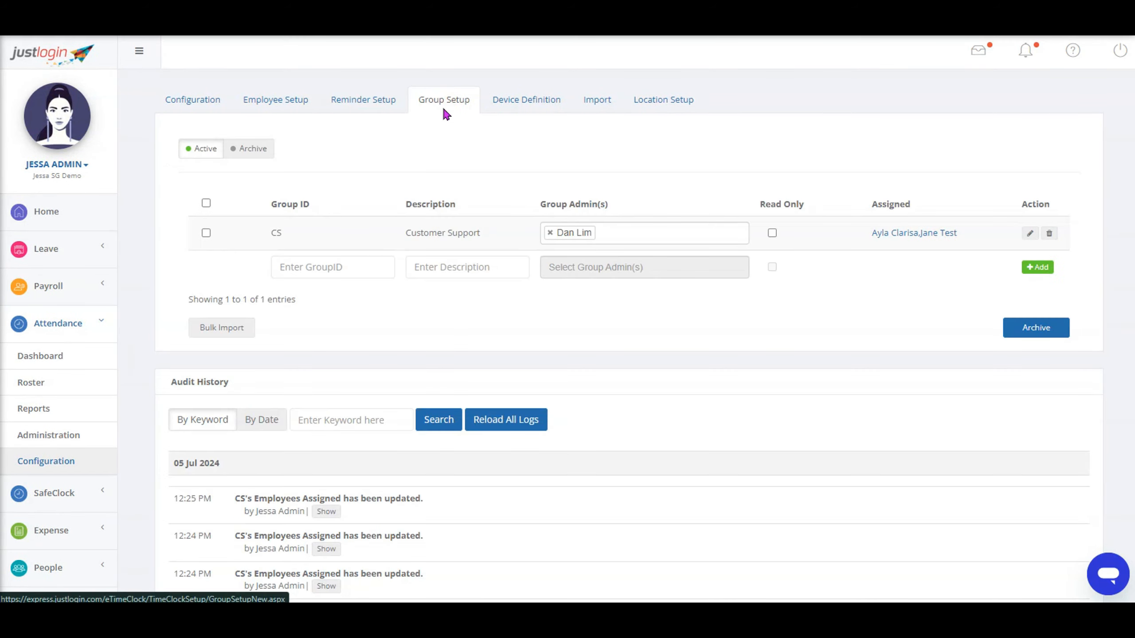
click(356, 270)
text(S)
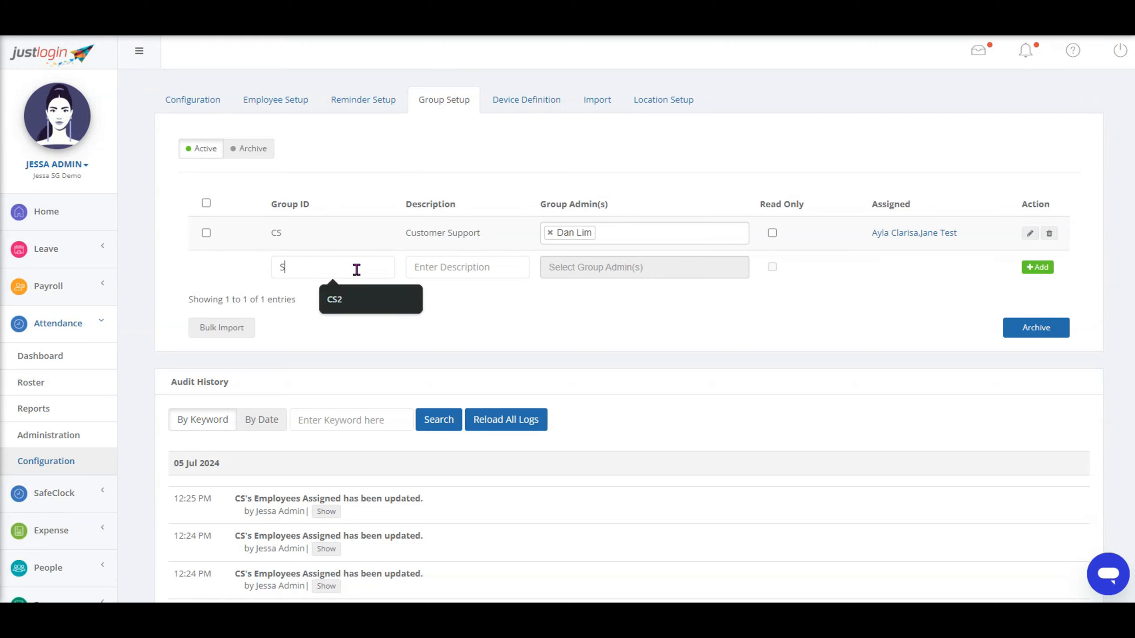
text(1)
click(454, 270)
text(Sale)
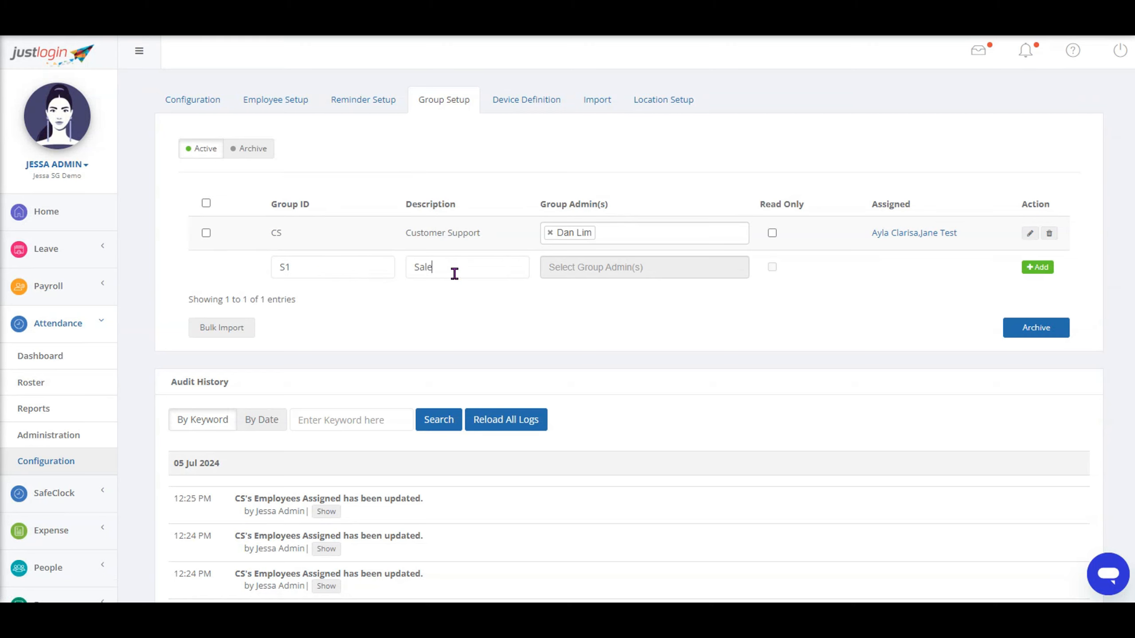
text(s Team)
click(1036, 270)
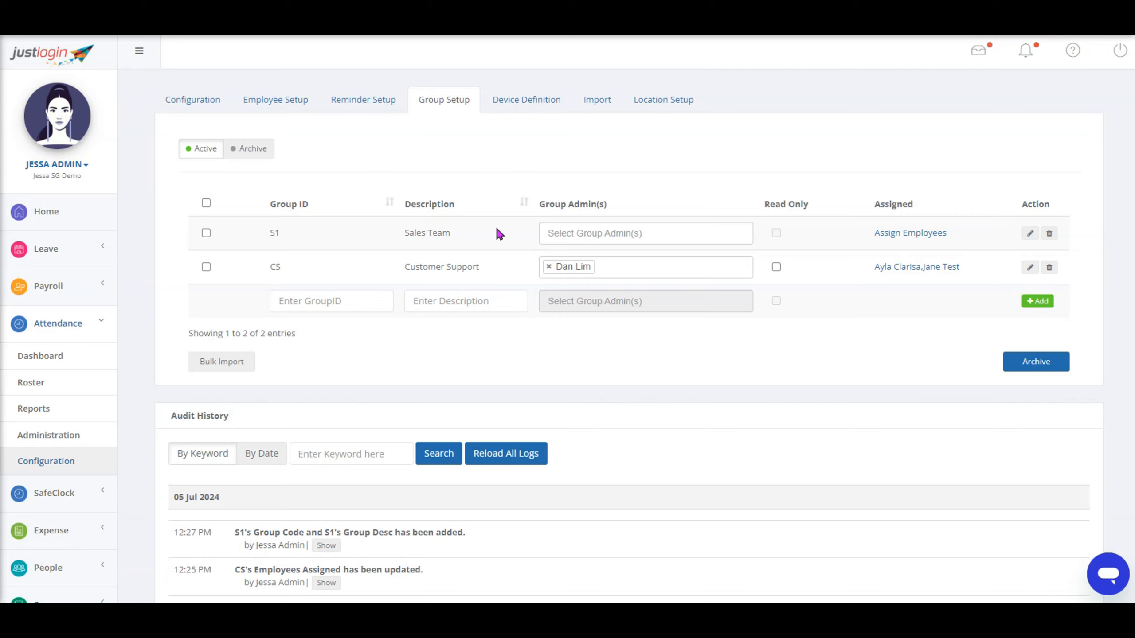
click(566, 232)
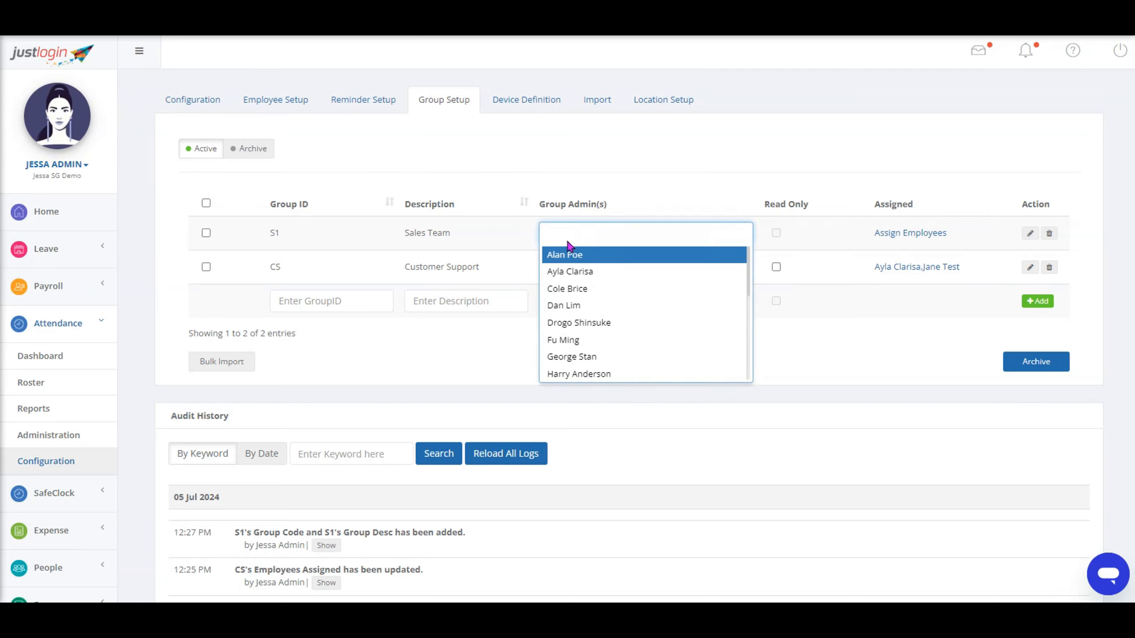
click(572, 254)
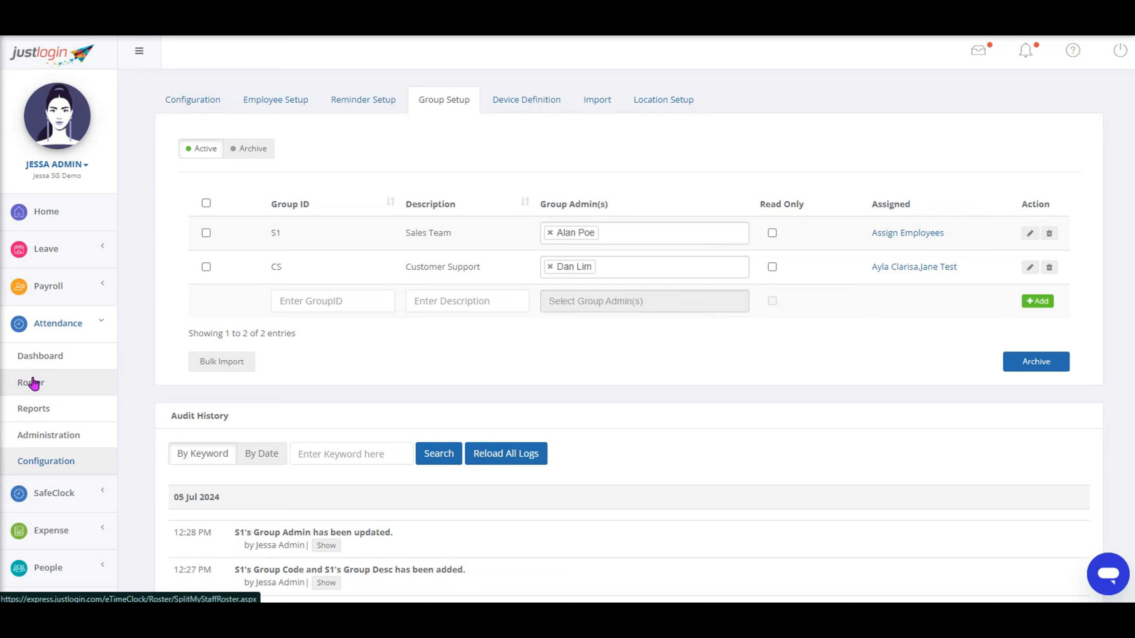
In Location Setup, review the locations and assign HQ as an additional location to the fourth employee under Location Assignment
click(664, 104)
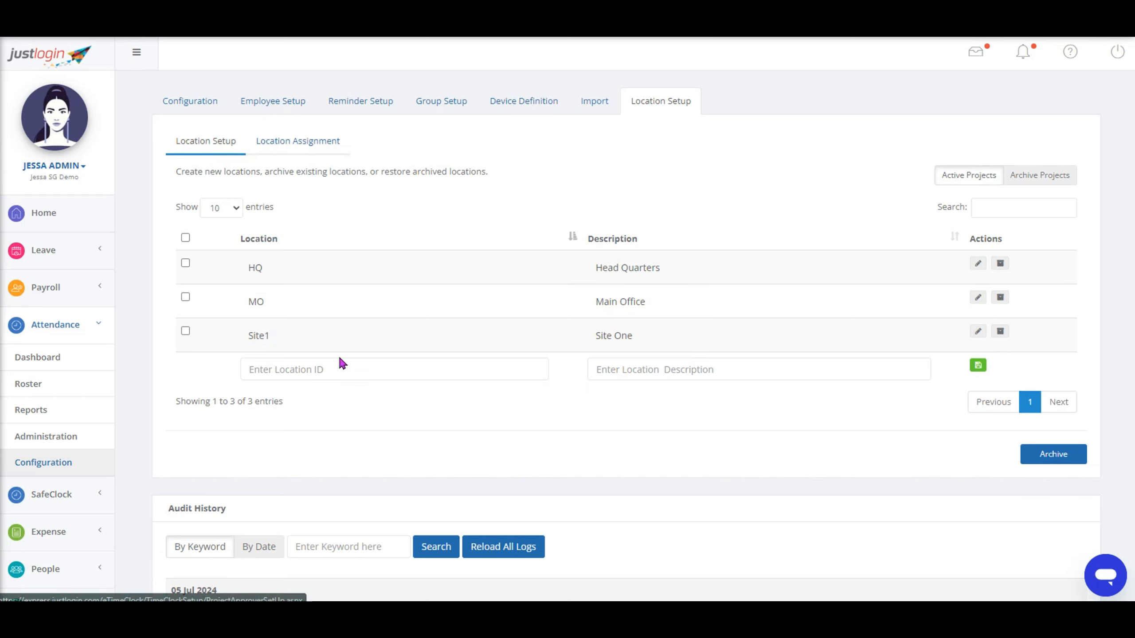
click(620, 370)
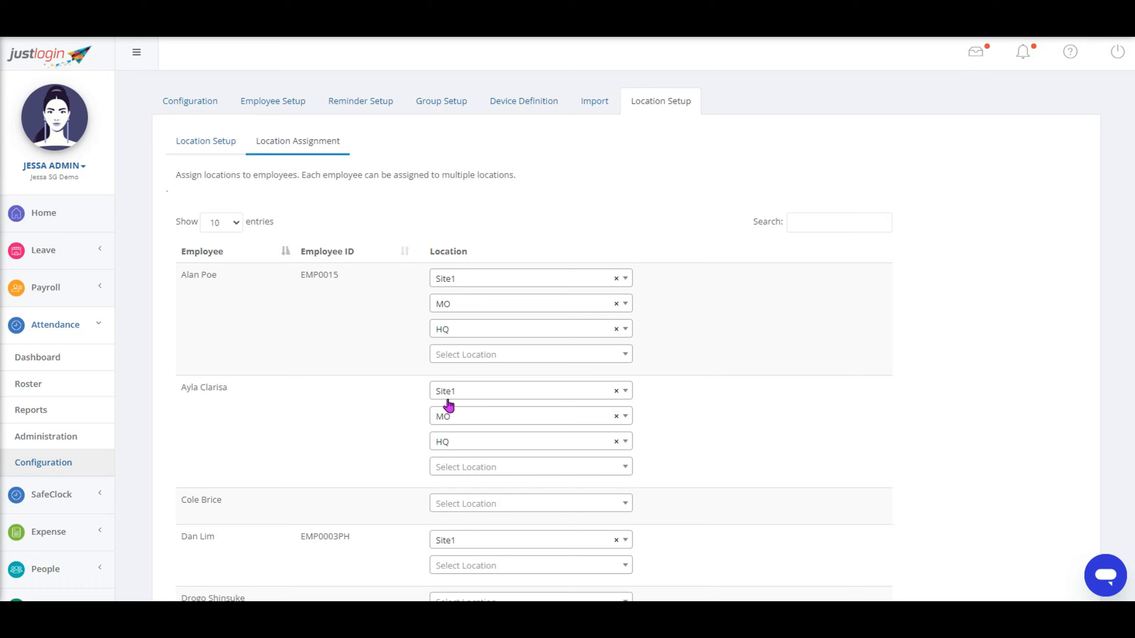
scroll(460, 438, down, 3)
scroll(460, 461, down, 3)
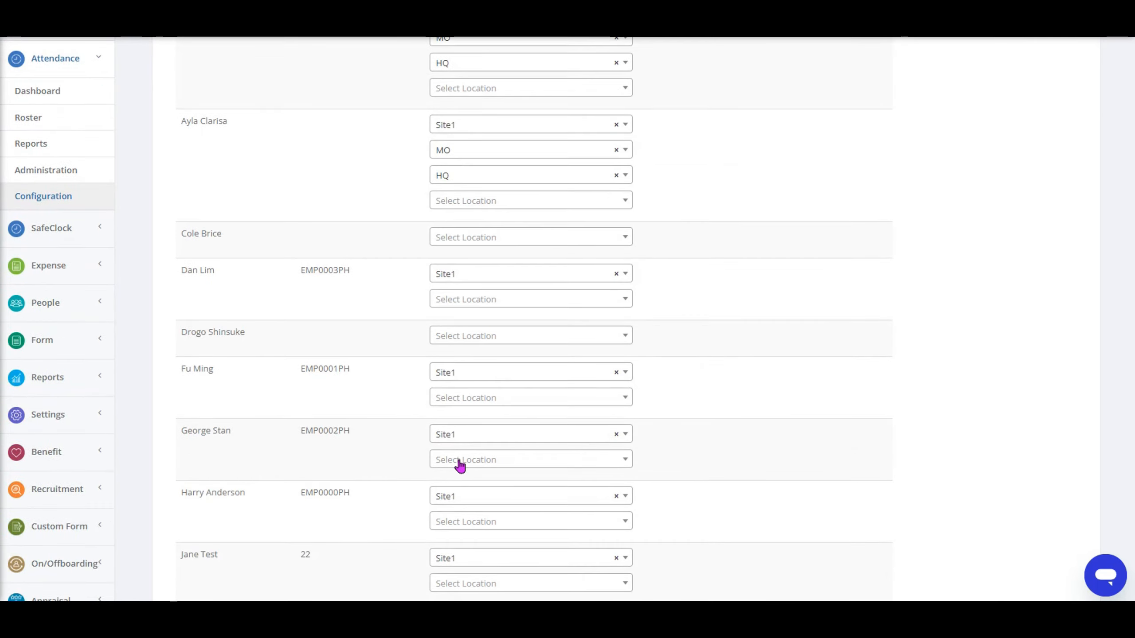
click(471, 297)
click(454, 350)
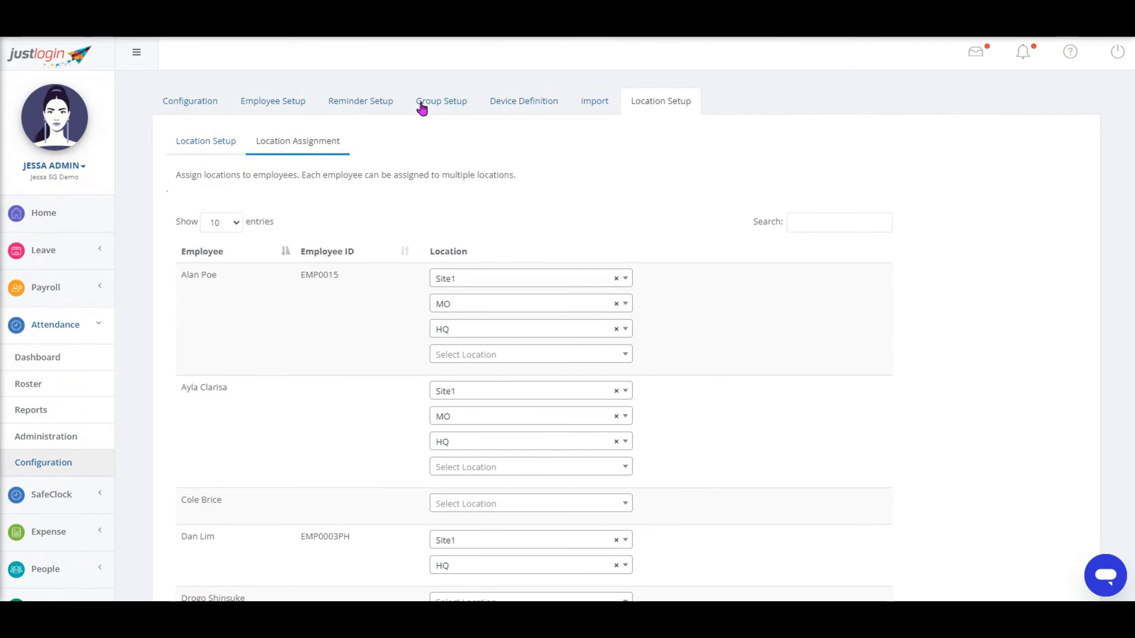